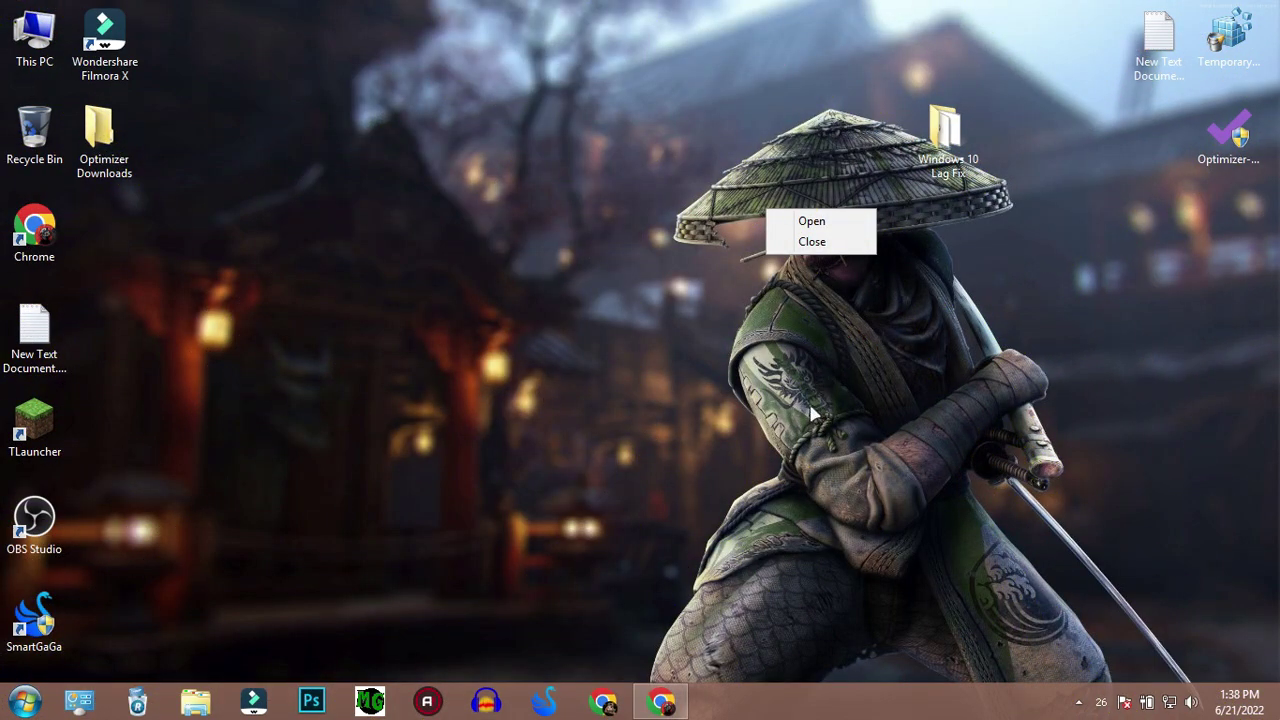
# Step: Line up the Windows 10 Lag Fix folder, the loose New Text Document and Temporary.exe side by side in mid-desktop
pyautogui.click(805, 388)
pyautogui.rightClick(707, 316)
pyautogui.click(857, 309)
pyautogui.moveTo(940, 170); pyautogui.dragTo(535, 250)
pyautogui.moveTo(1158, 45); pyautogui.dragTo(680, 255)
pyautogui.moveTo(1228, 35); pyautogui.dragTo(810, 228)
pyautogui.moveTo(667, 225); pyautogui.dragTo(597, 226)
pyautogui.moveTo(838, 268); pyautogui.dragTo(697, 268)
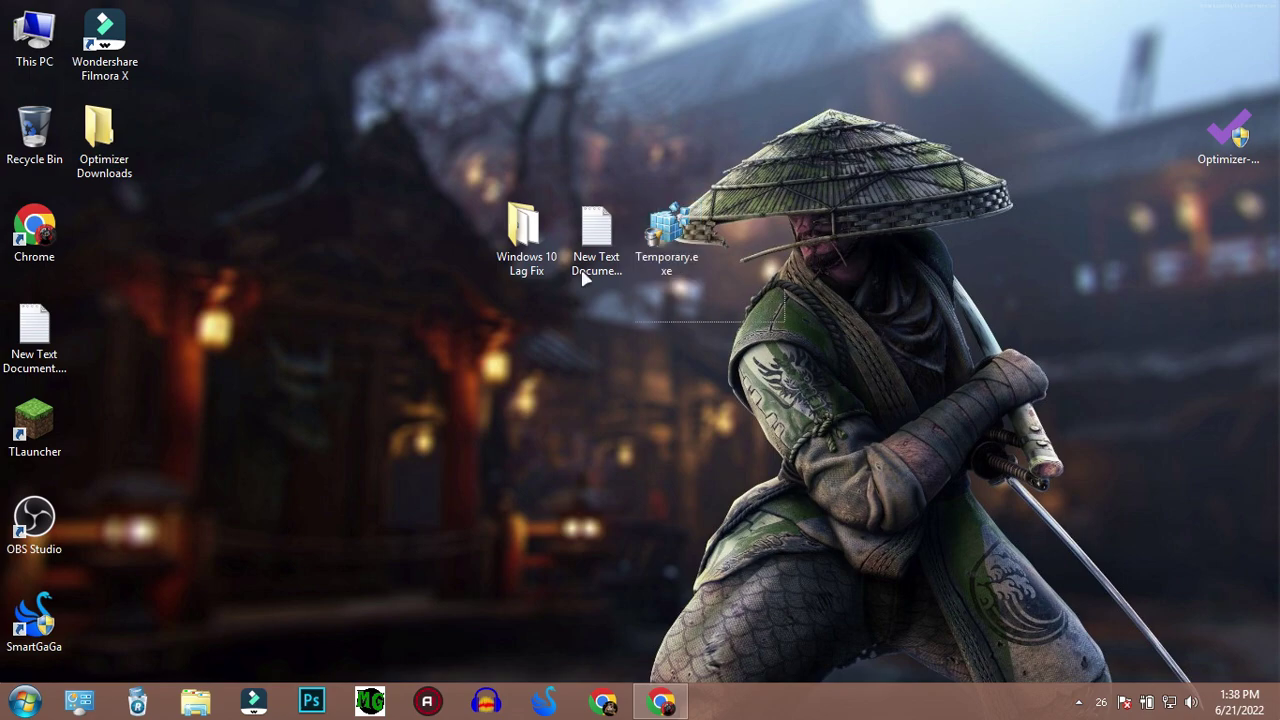
# Step: Move the folder, text document and Temporary.exe up one row together as a group
pyautogui.moveTo(638, 324); pyautogui.dragTo(450, 238)
pyautogui.moveTo(528, 227); pyautogui.dragTo(514, 146)
pyautogui.click(350, 174)
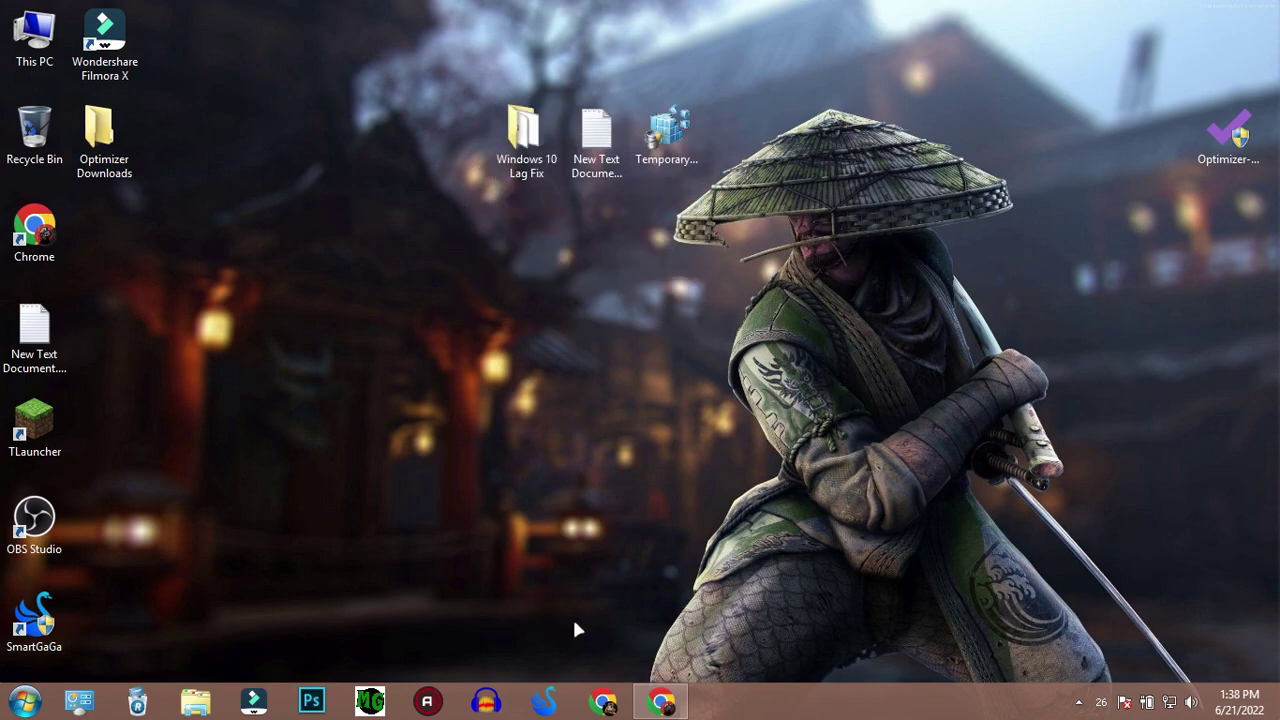
# Step: Switch to Chrome, look through the YouTube results for lag fix videos, and minimize the browser
pyautogui.click(660, 700)
pyautogui.moveTo(305, 302)
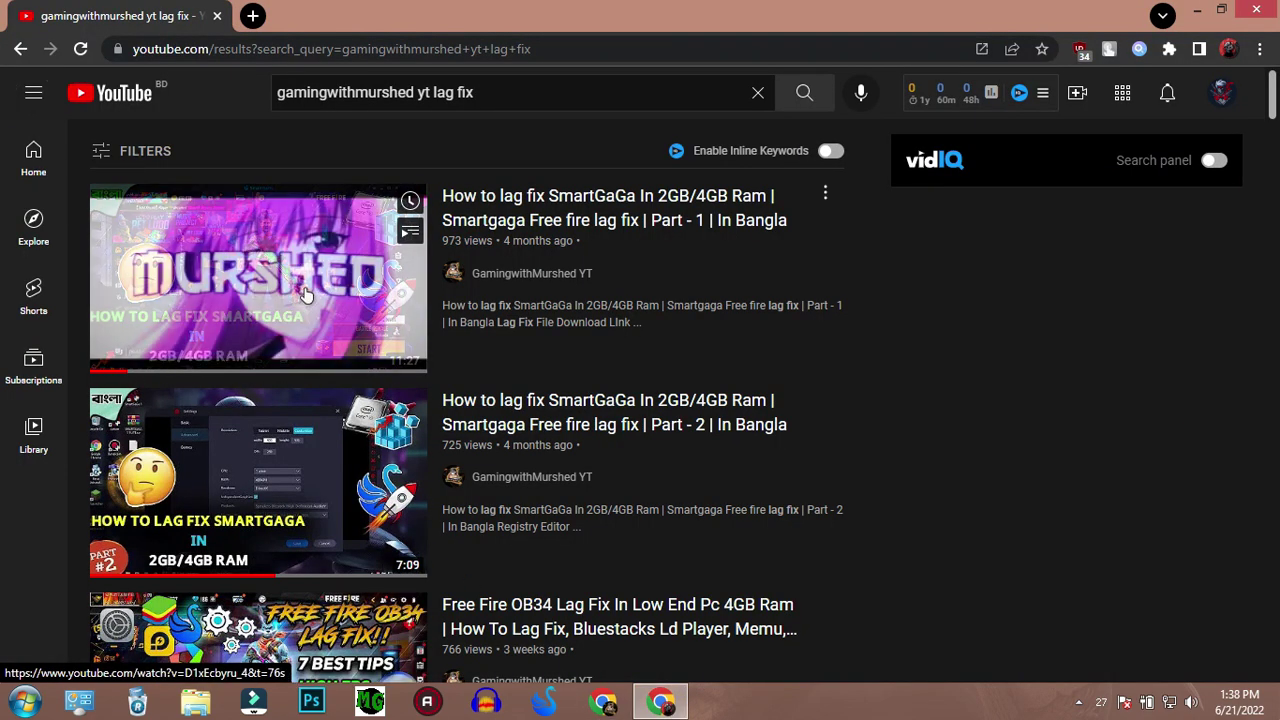
pyautogui.moveTo(243, 482)
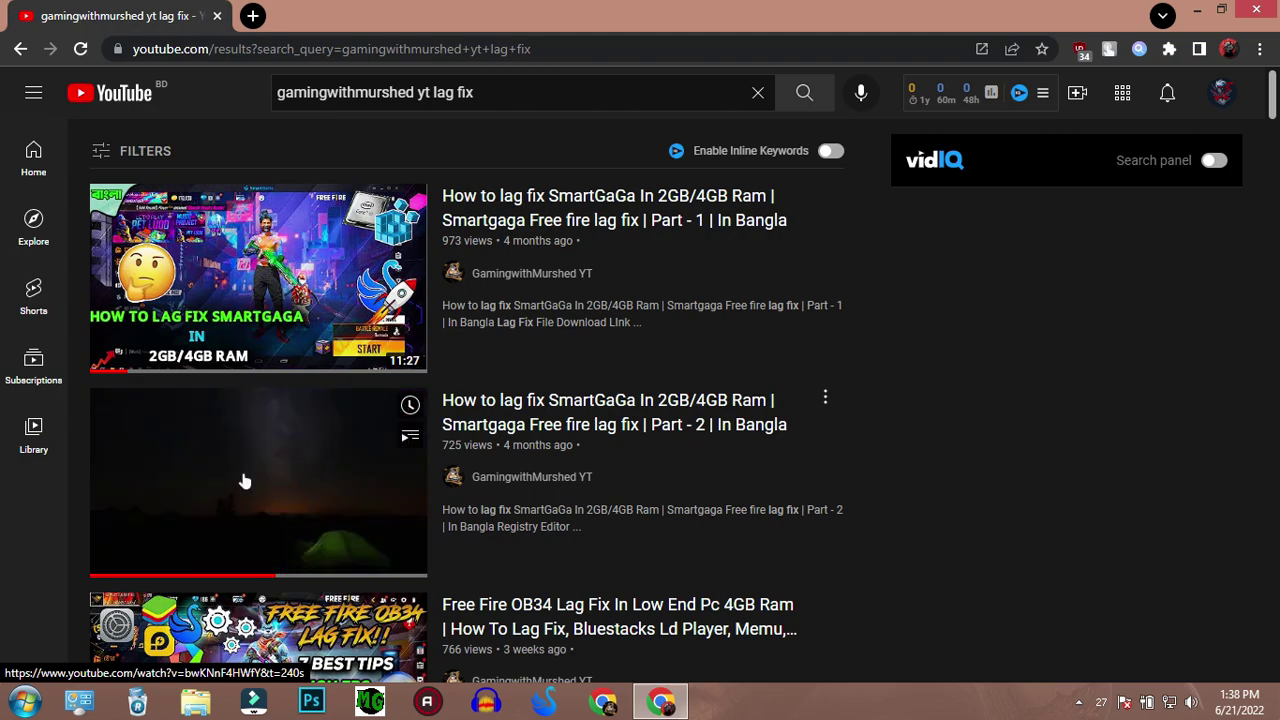
pyautogui.scroll(-3, 230, 450)
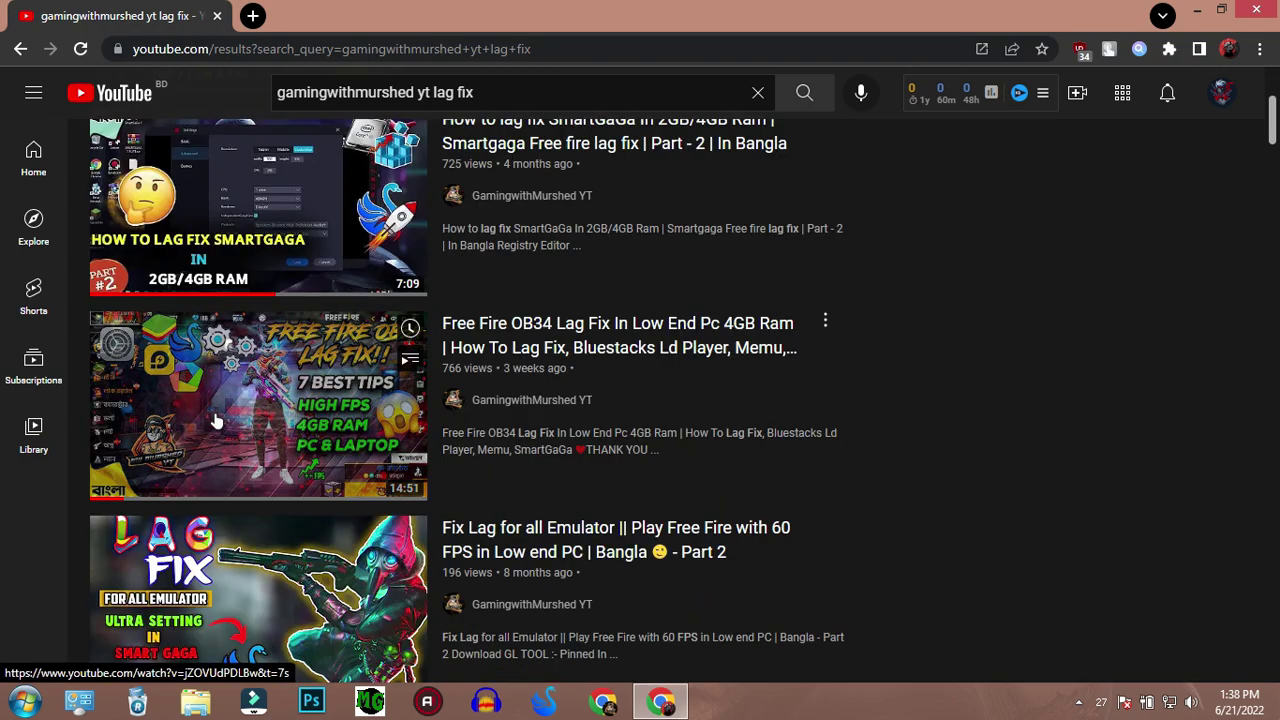
pyautogui.scroll(1, 17, 497)
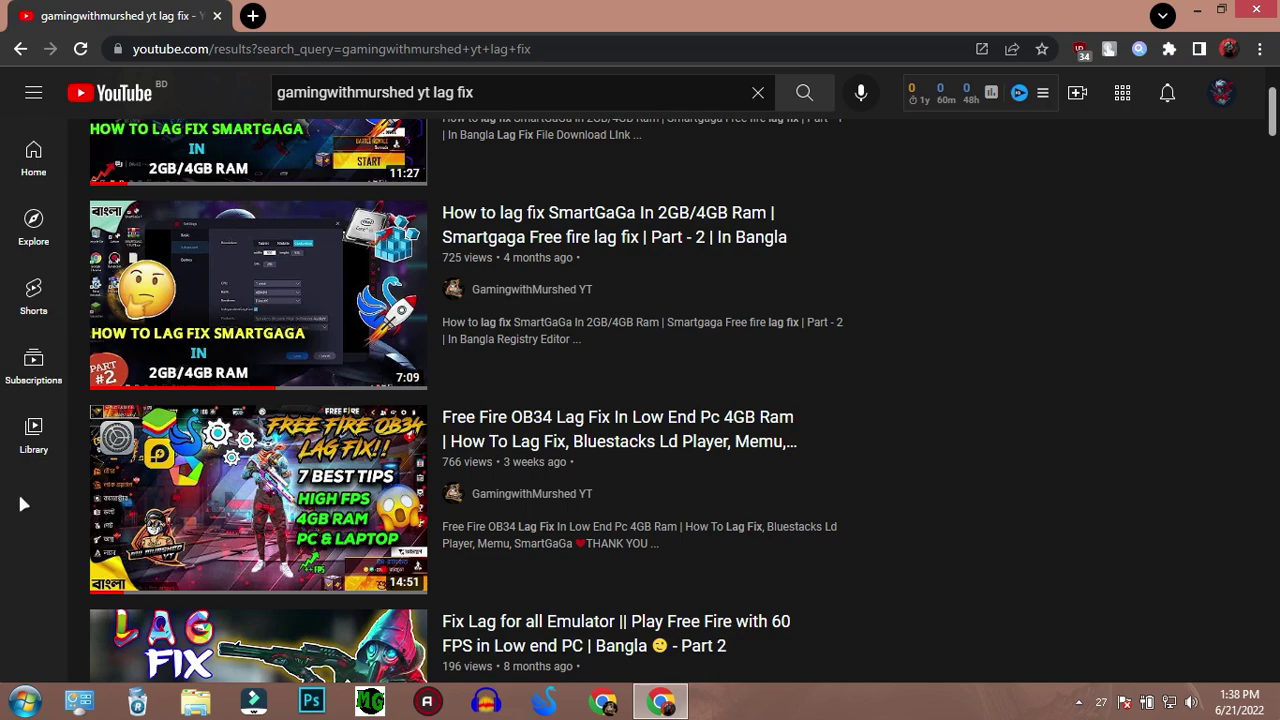
pyautogui.scroll(1, 50, 535)
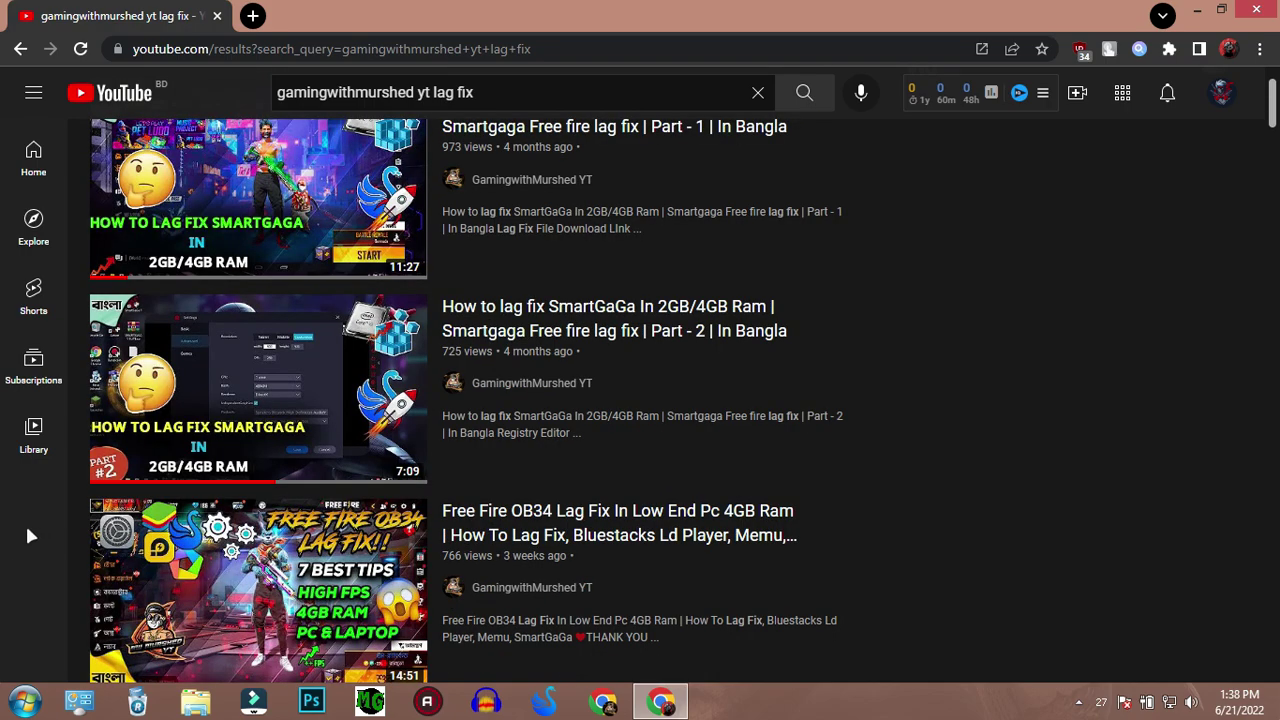
pyautogui.click(1199, 9)
# Step: Move Optimizer-13.6.exe below the row of three desktop icons and refresh the desktop
pyautogui.moveTo(1228, 128); pyautogui.dragTo(578, 305)
pyautogui.moveTo(518, 269); pyautogui.dragTo(681, 409)
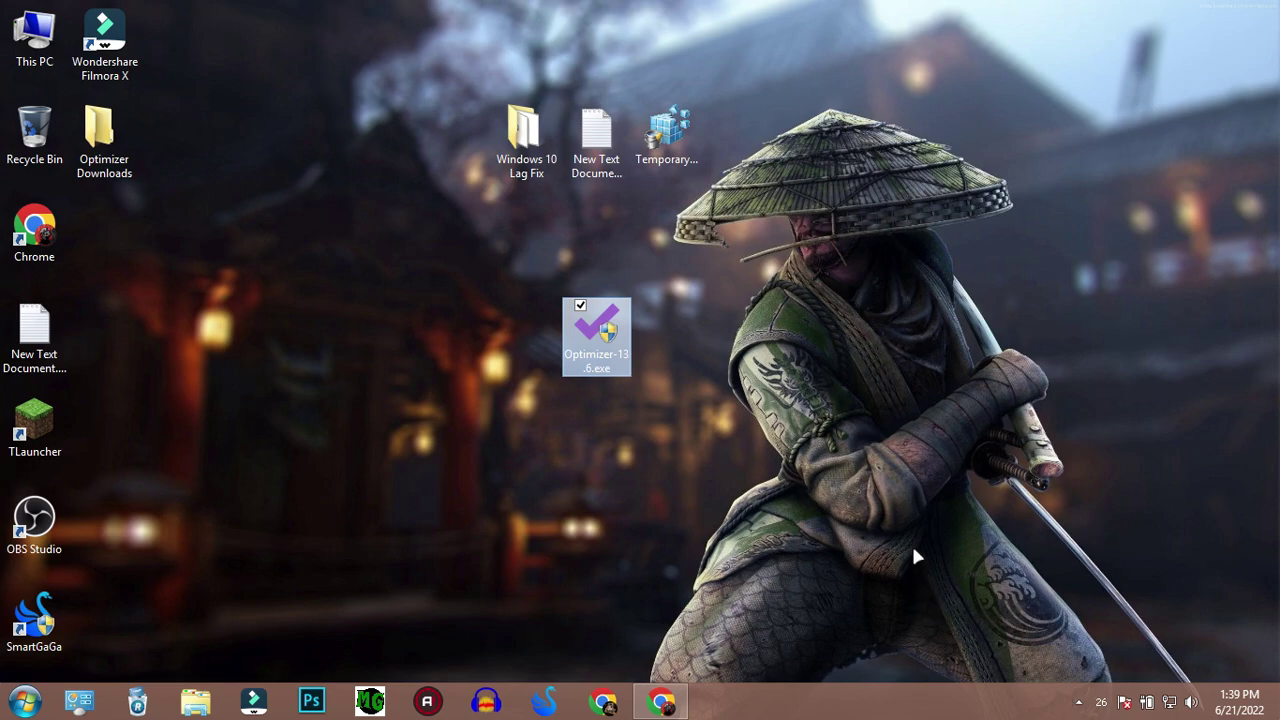
pyautogui.rightClick(866, 594)
pyautogui.click(900, 411)
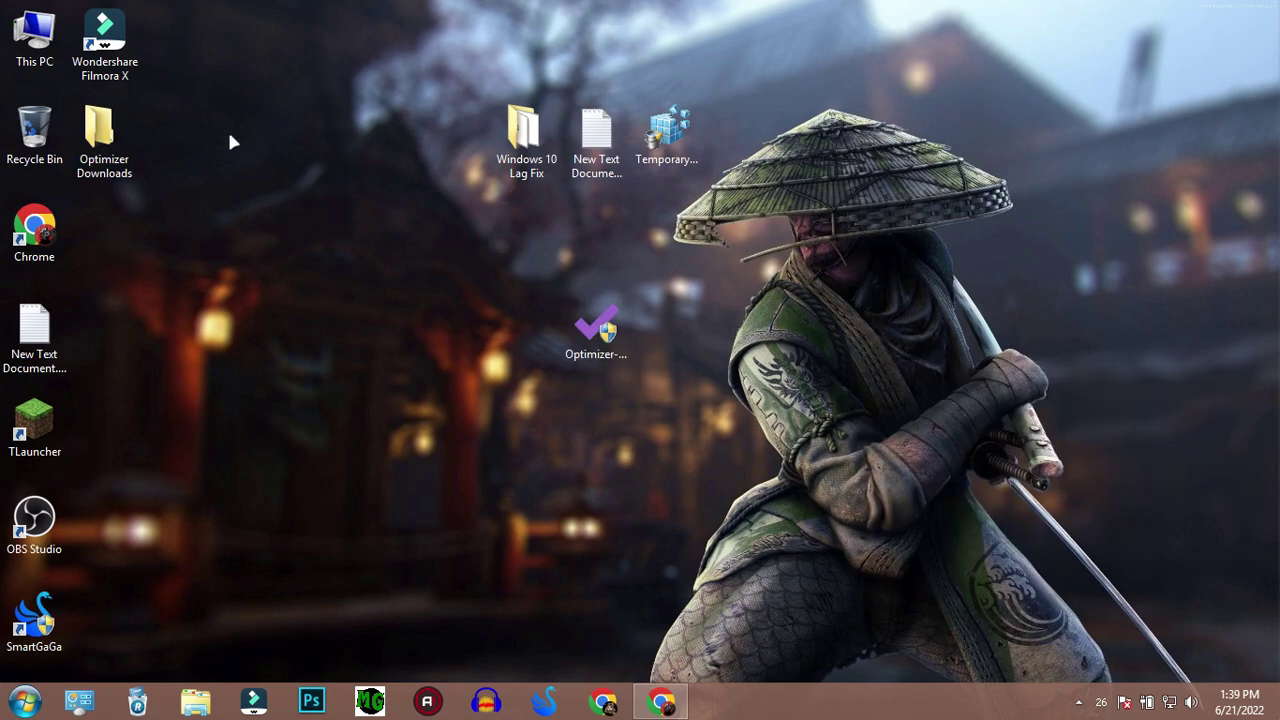
# Step: View the computer's system properties from This PC and close the This PC window
pyautogui.doubleClick(45, 38)
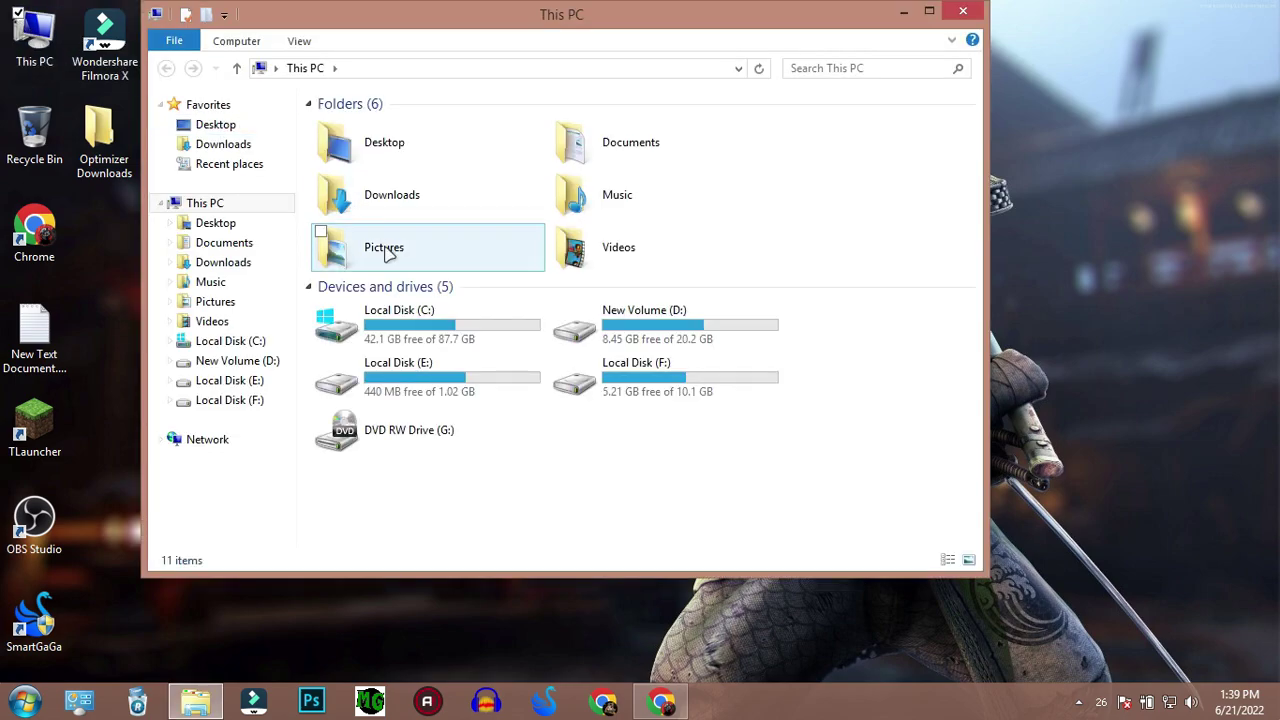
pyautogui.rightClick(660, 474)
pyautogui.click(686, 646)
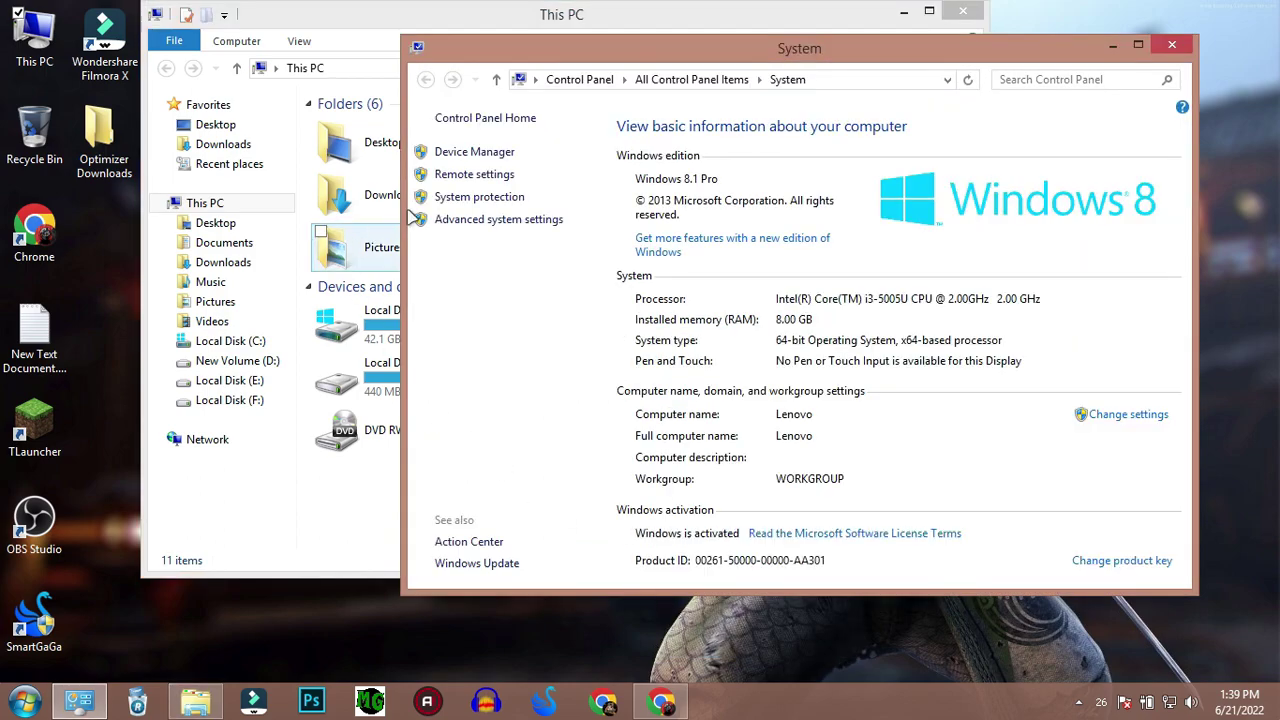
pyautogui.click(962, 11)
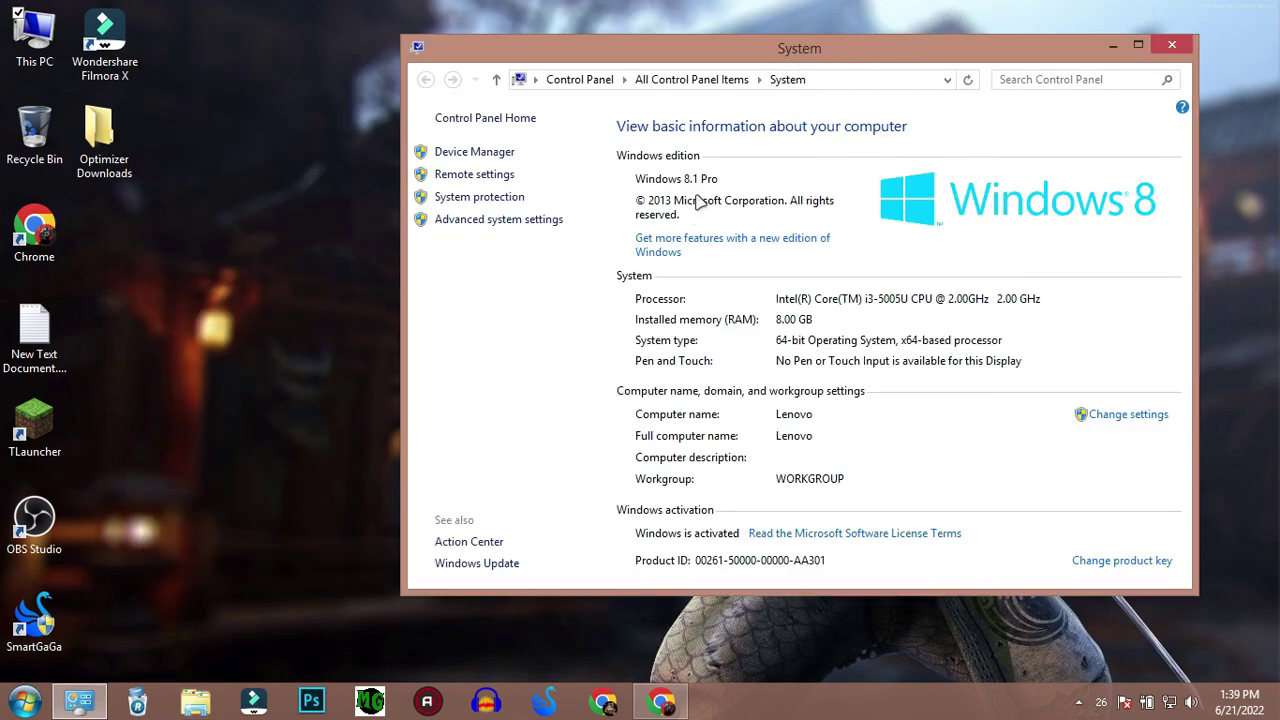
# Step: Switch to Chrome and search YouTube for "gamingwithmurshed yt windows 8.1"
pyautogui.click(660, 702)
pyautogui.moveTo(498, 91); pyautogui.dragTo(435, 91)
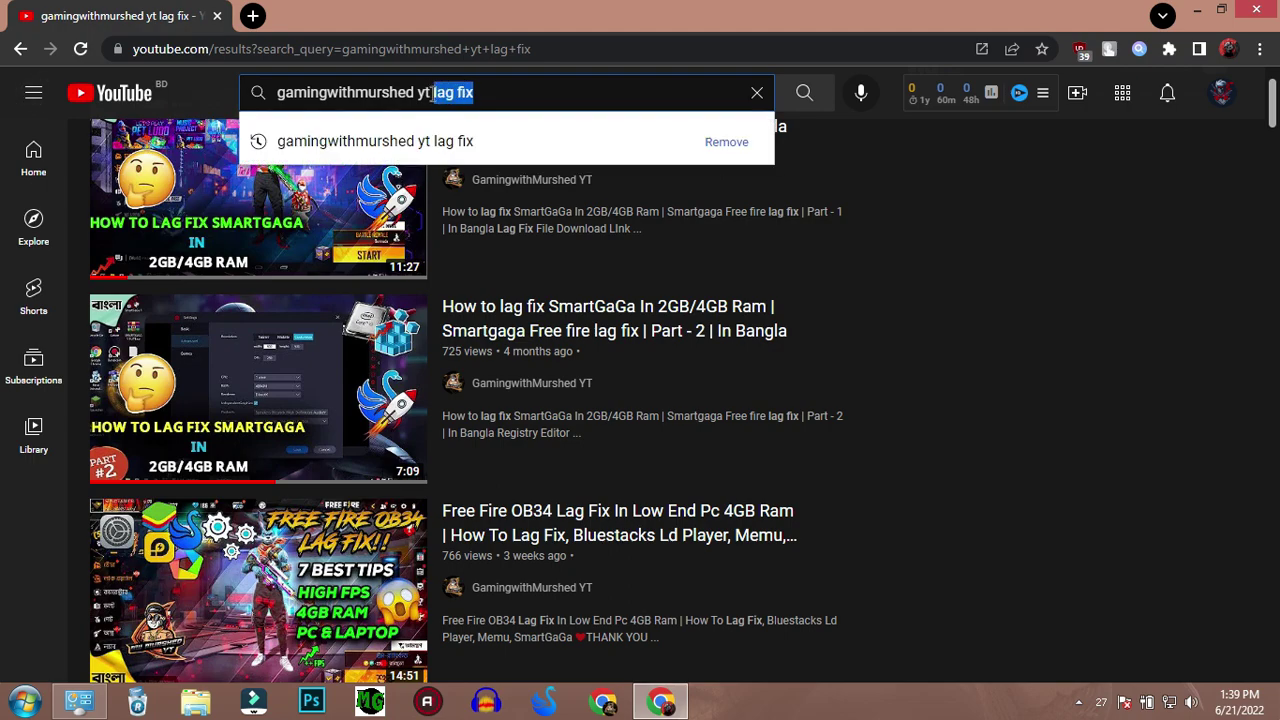
pyautogui.press('BackSpace')
pyautogui.write('windows')
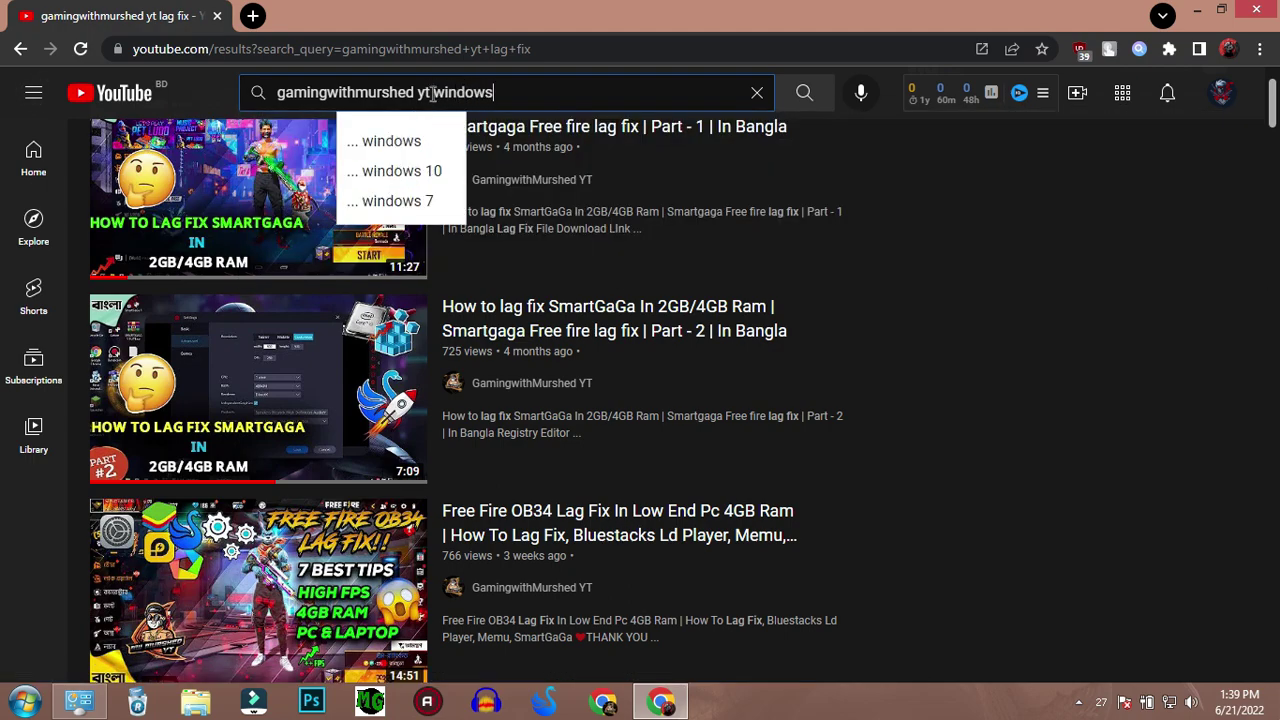
pyautogui.write(' 8.1')
pyautogui.press('Return')
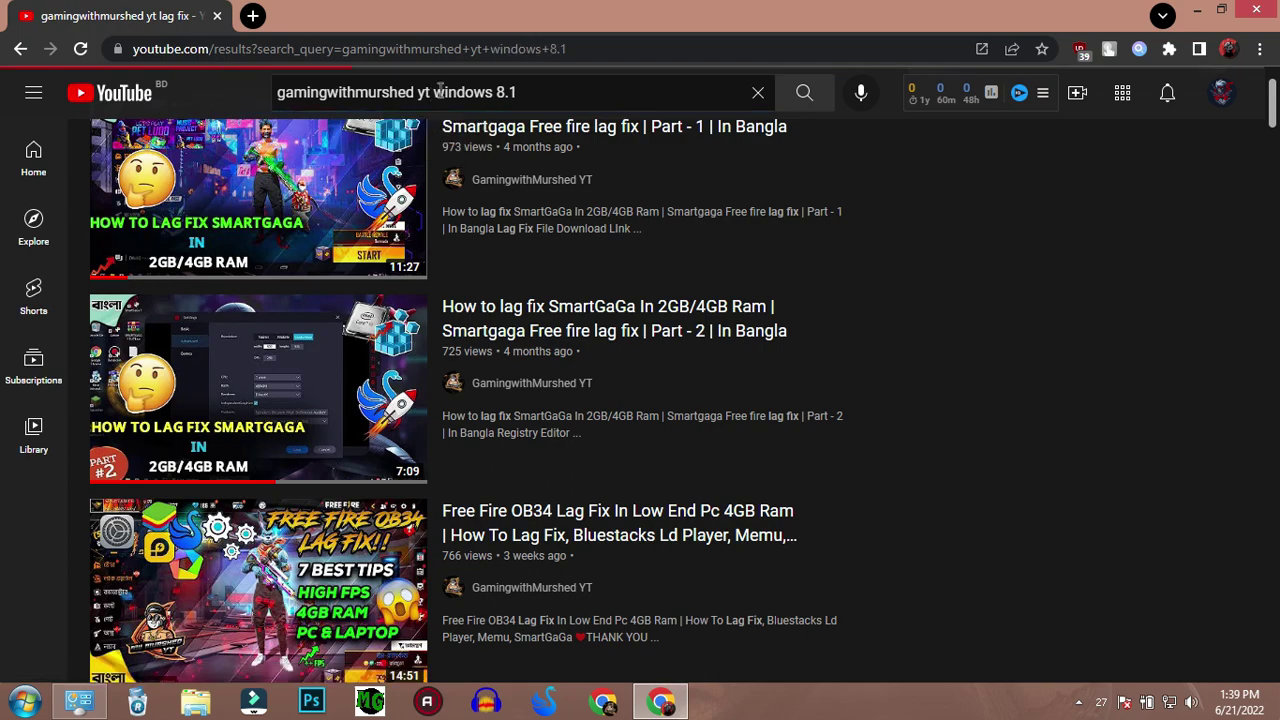
# Step: Look through the Windows 8.1 video results, and close both the browser and the System window
pyautogui.moveTo(343, 283)
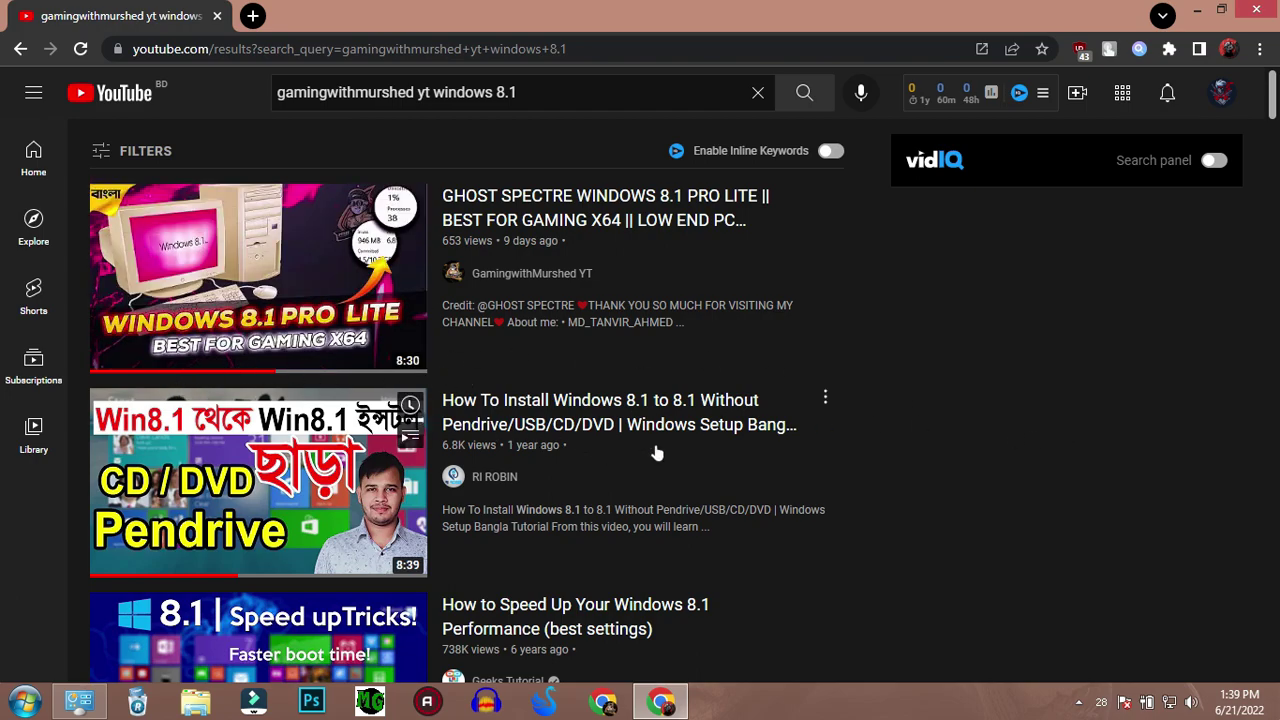
pyautogui.scroll(-3, 557, 227)
pyautogui.scroll(3, 830, 470)
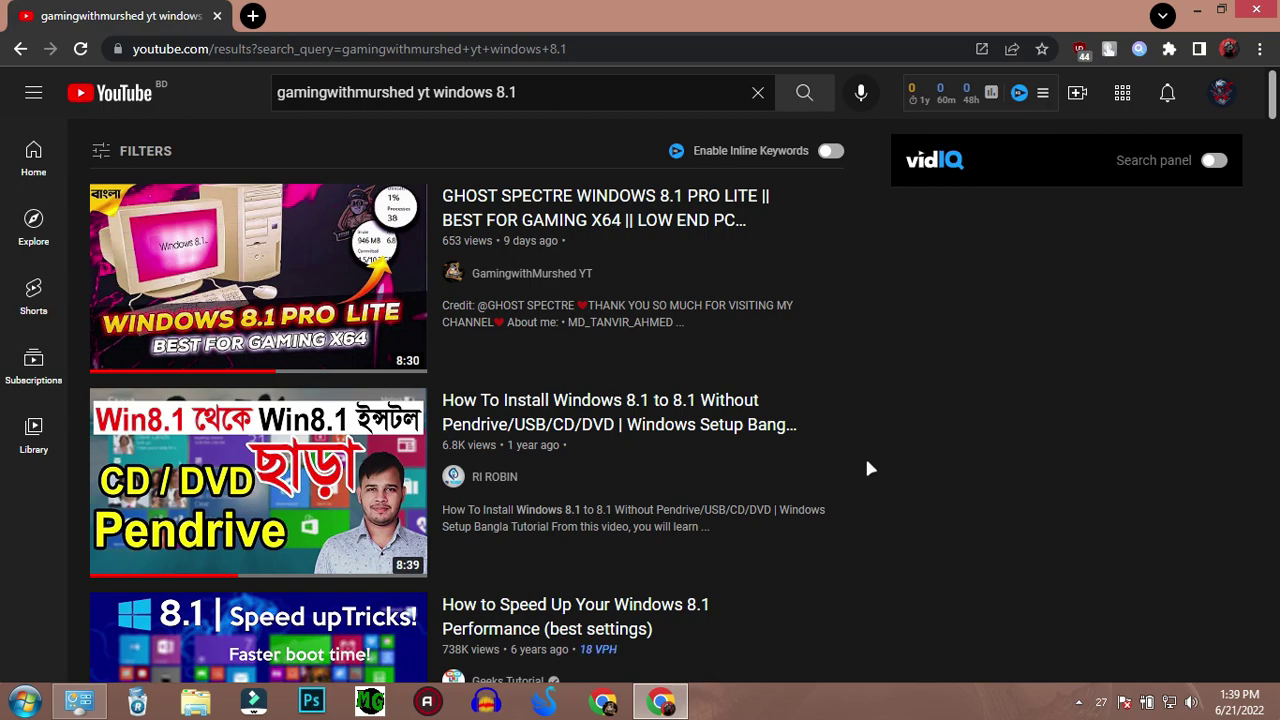
pyautogui.click(1256, 9)
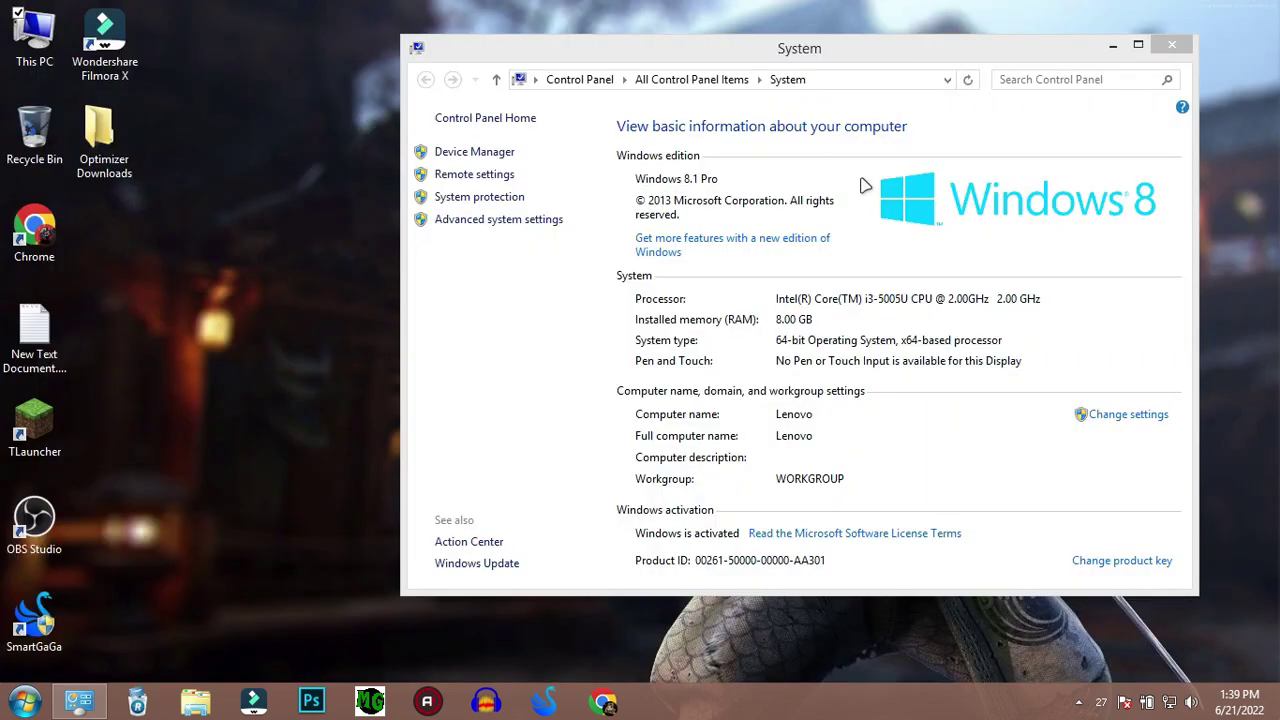
pyautogui.click(1171, 45)
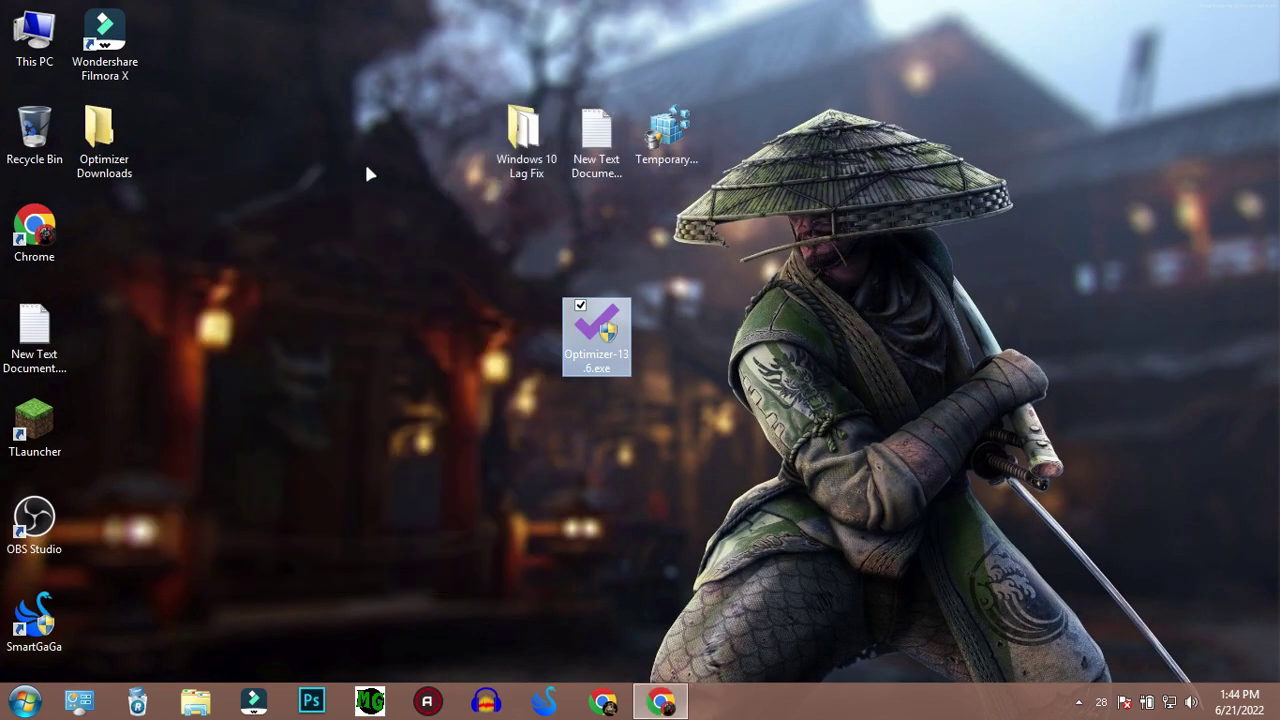
# Step: Refresh the desktop and open the System page under System and Security in Control Panel
pyautogui.rightClick(366, 169)
pyautogui.click(428, 225)
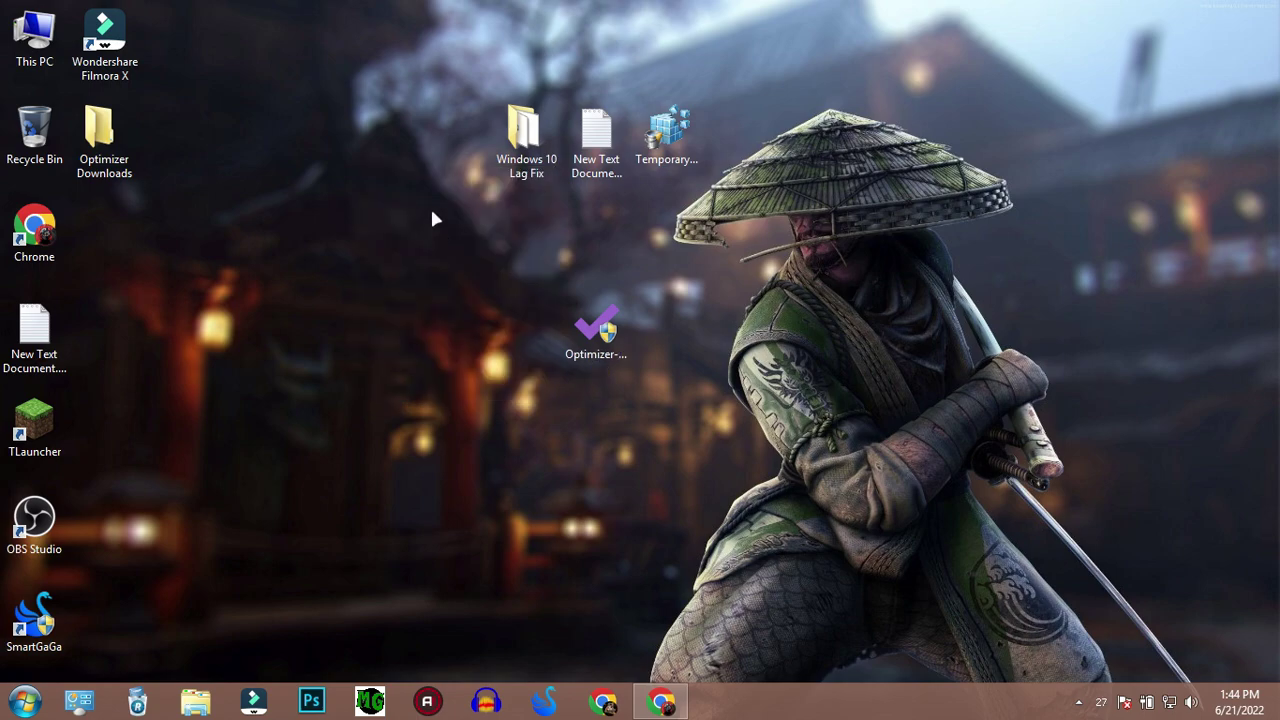
pyautogui.click(96, 700)
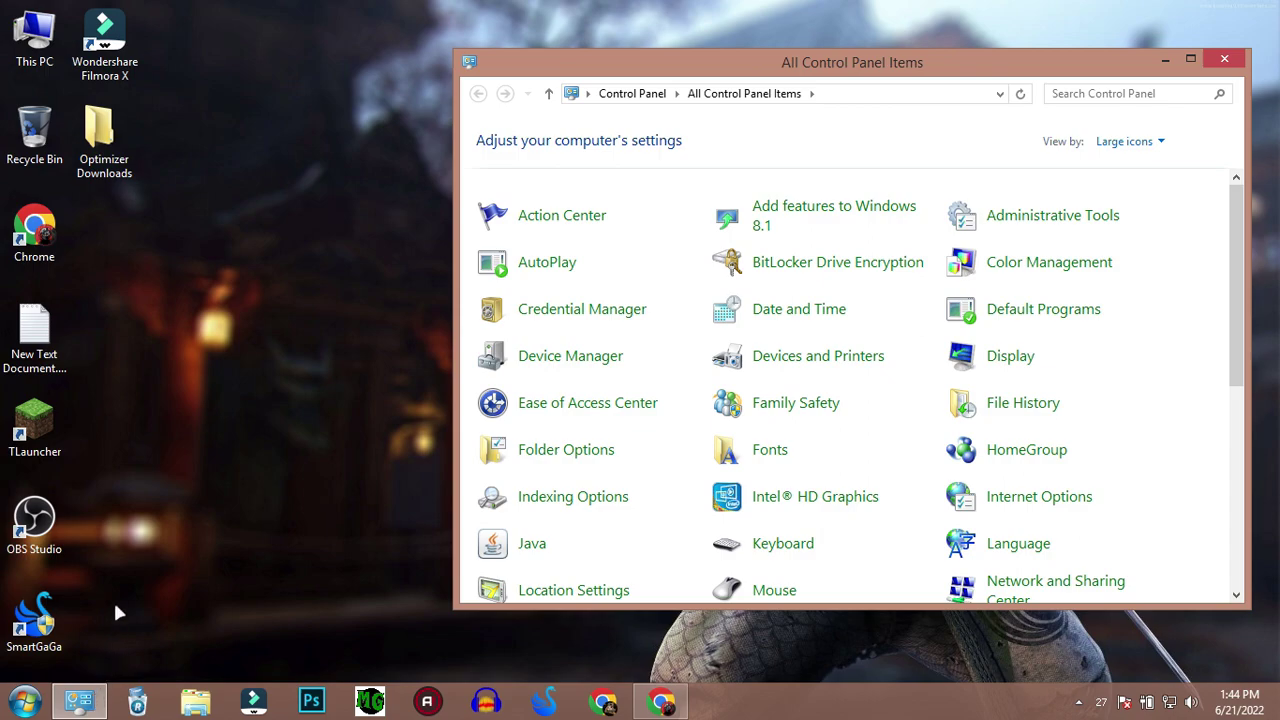
pyautogui.click(631, 93)
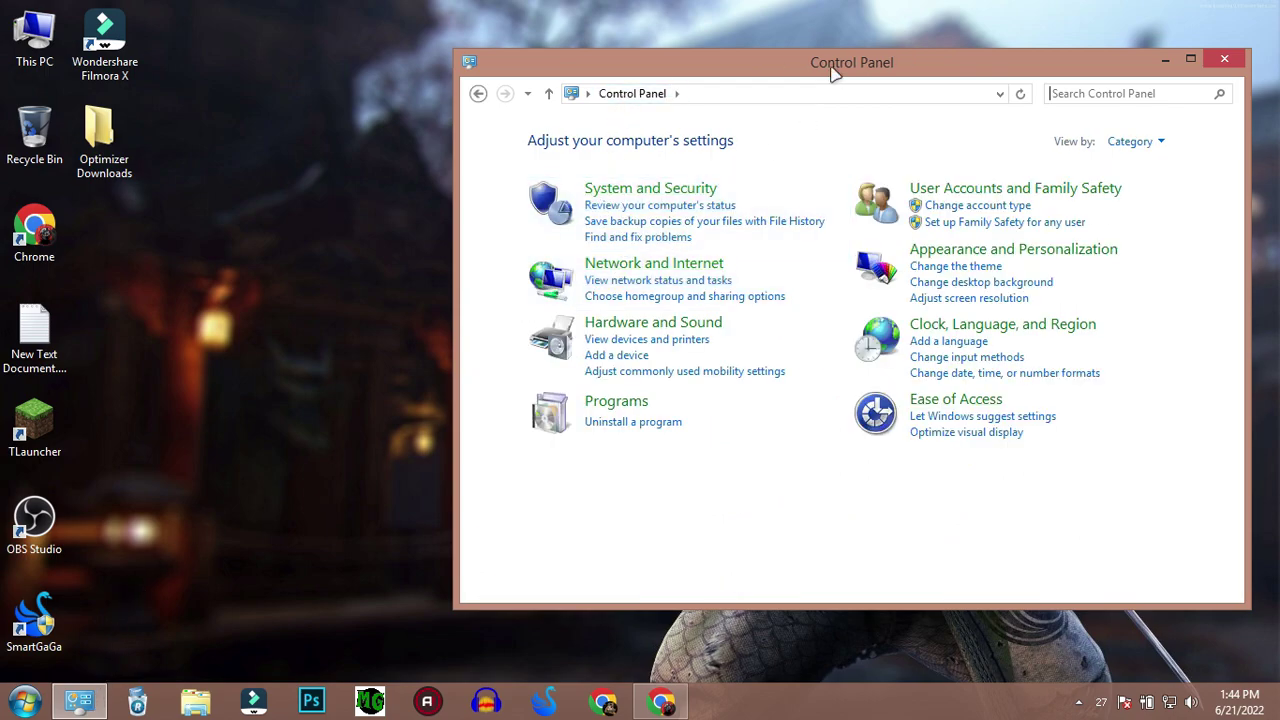
pyautogui.moveTo(831, 71); pyautogui.dragTo(755, 64)
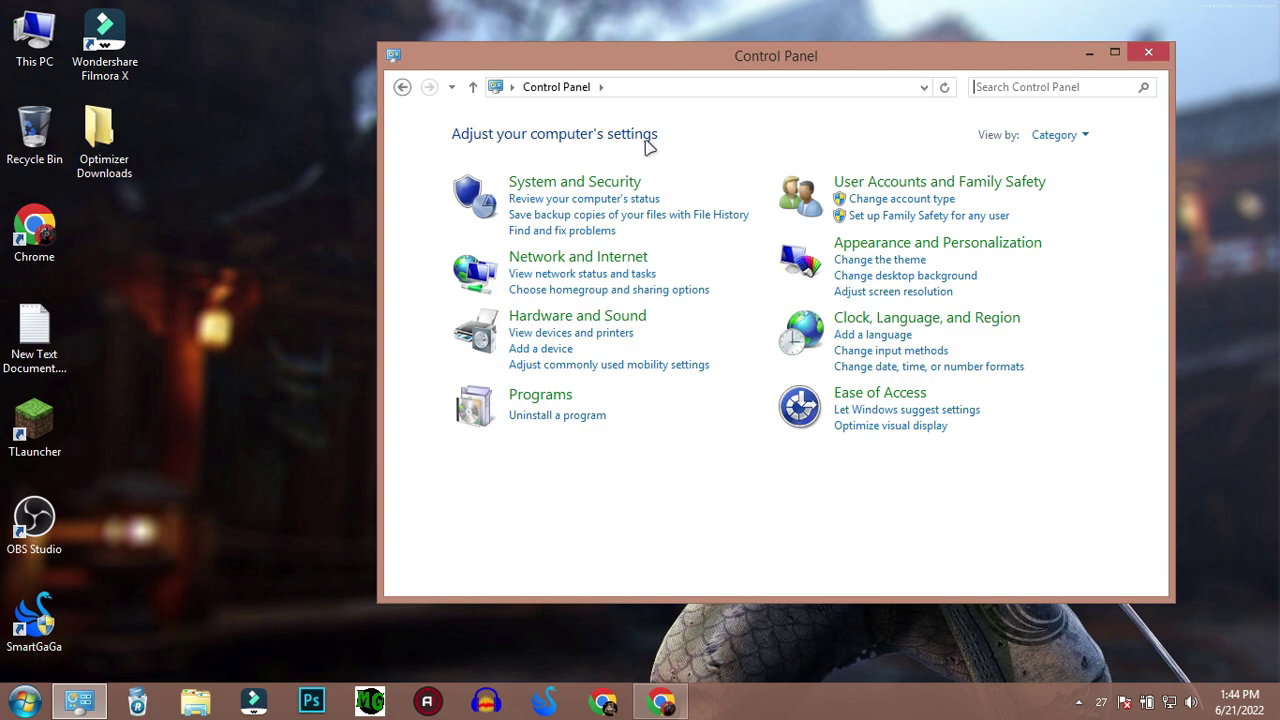
pyautogui.click(572, 184)
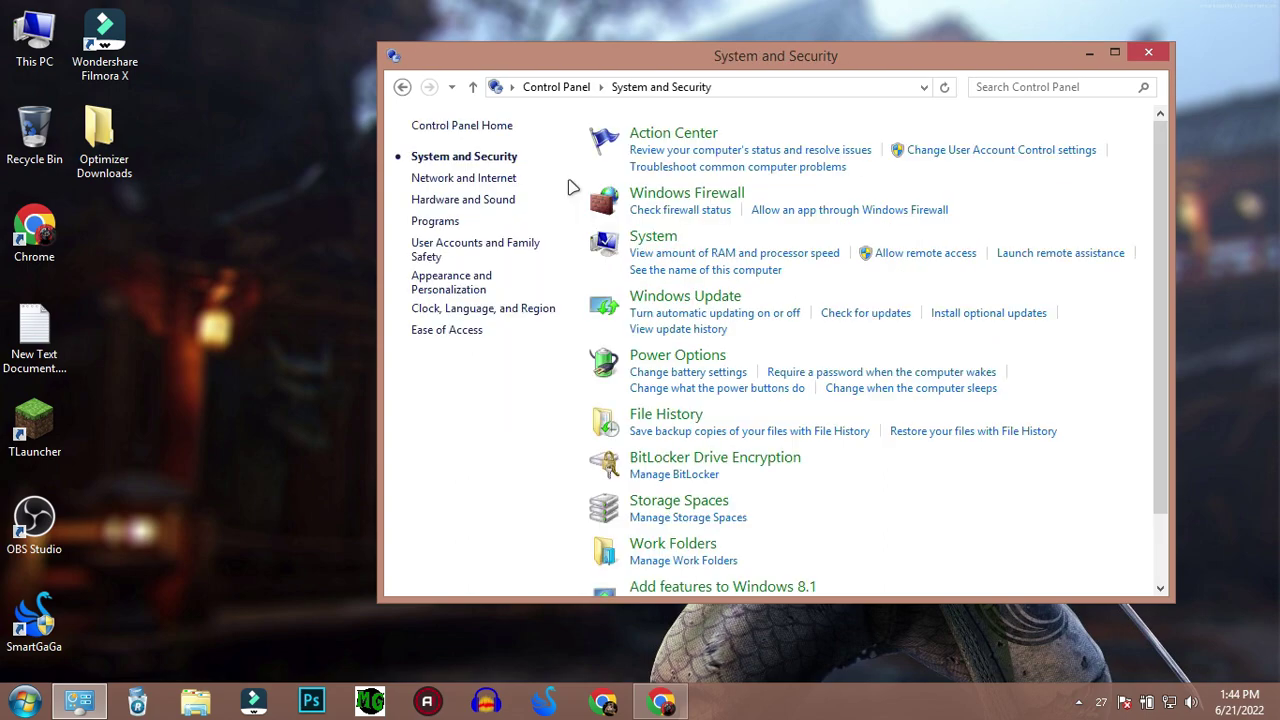
pyautogui.click(646, 242)
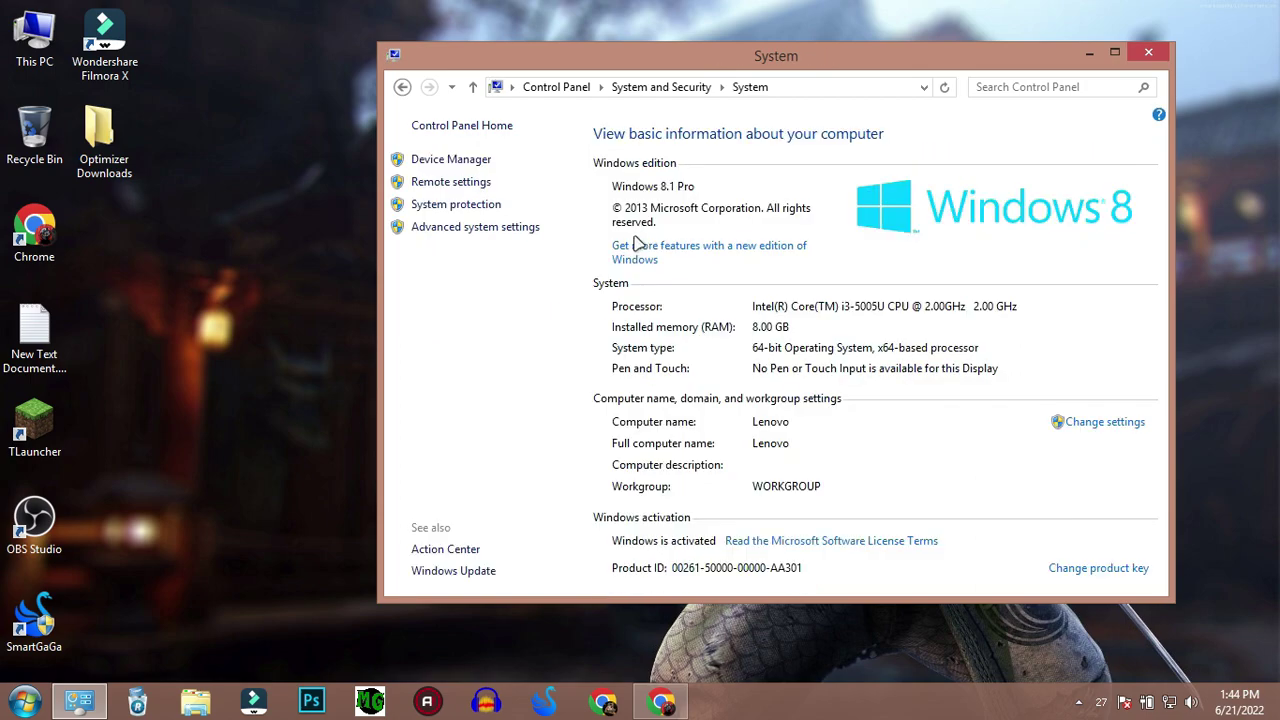
# Step: Create a restore point described as "restor 1" in the System Protection settings
pyautogui.click(459, 206)
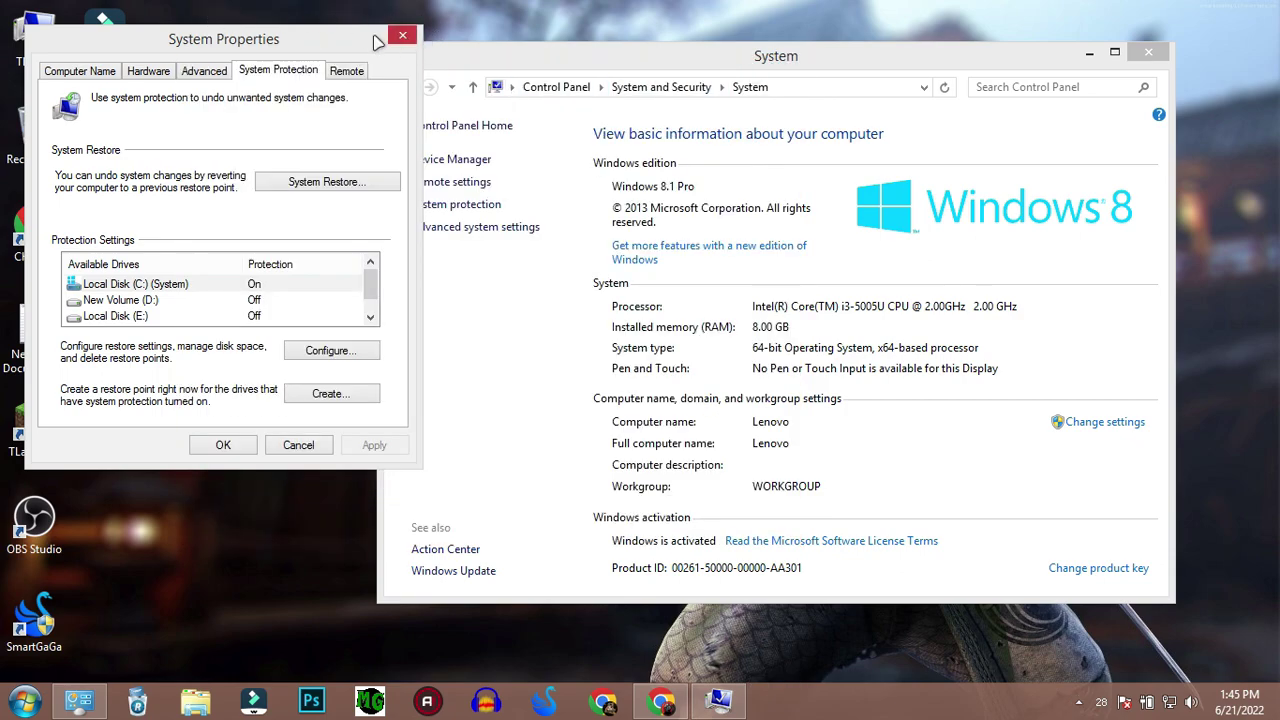
pyautogui.moveTo(244, 40); pyautogui.dragTo(364, 38)
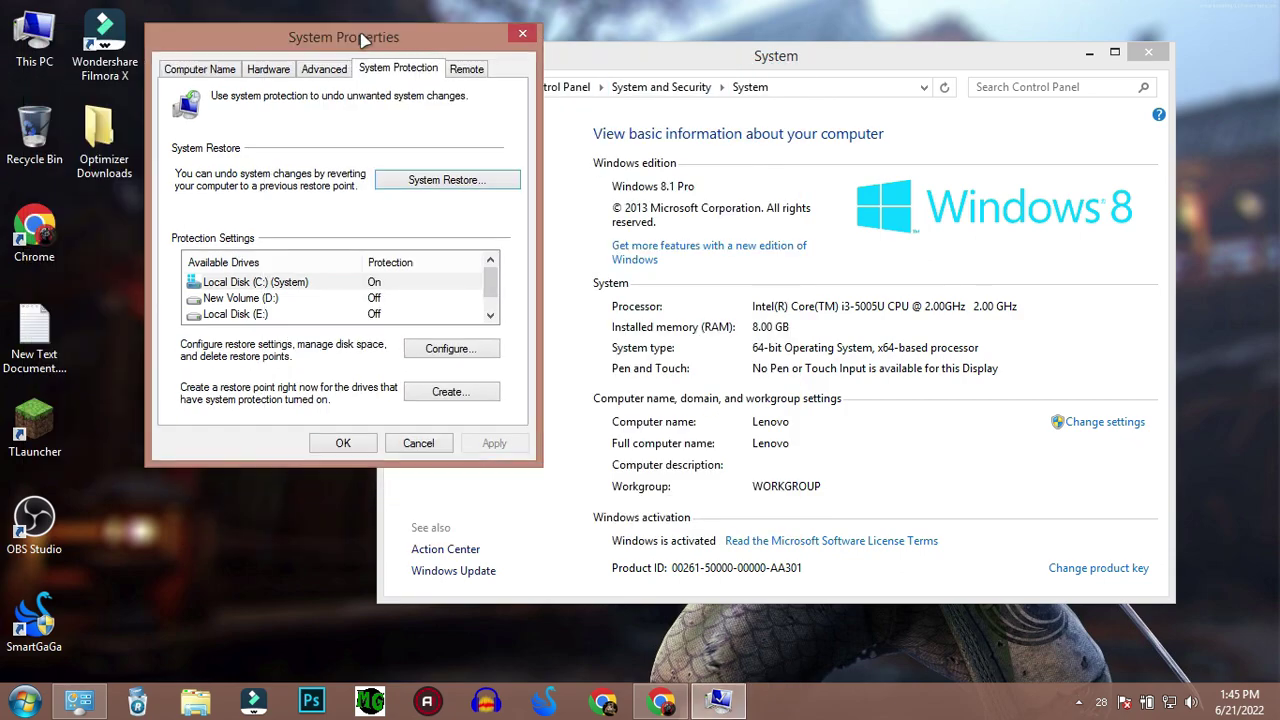
pyautogui.click(434, 393)
pyautogui.moveTo(316, 72); pyautogui.dragTo(644, 106)
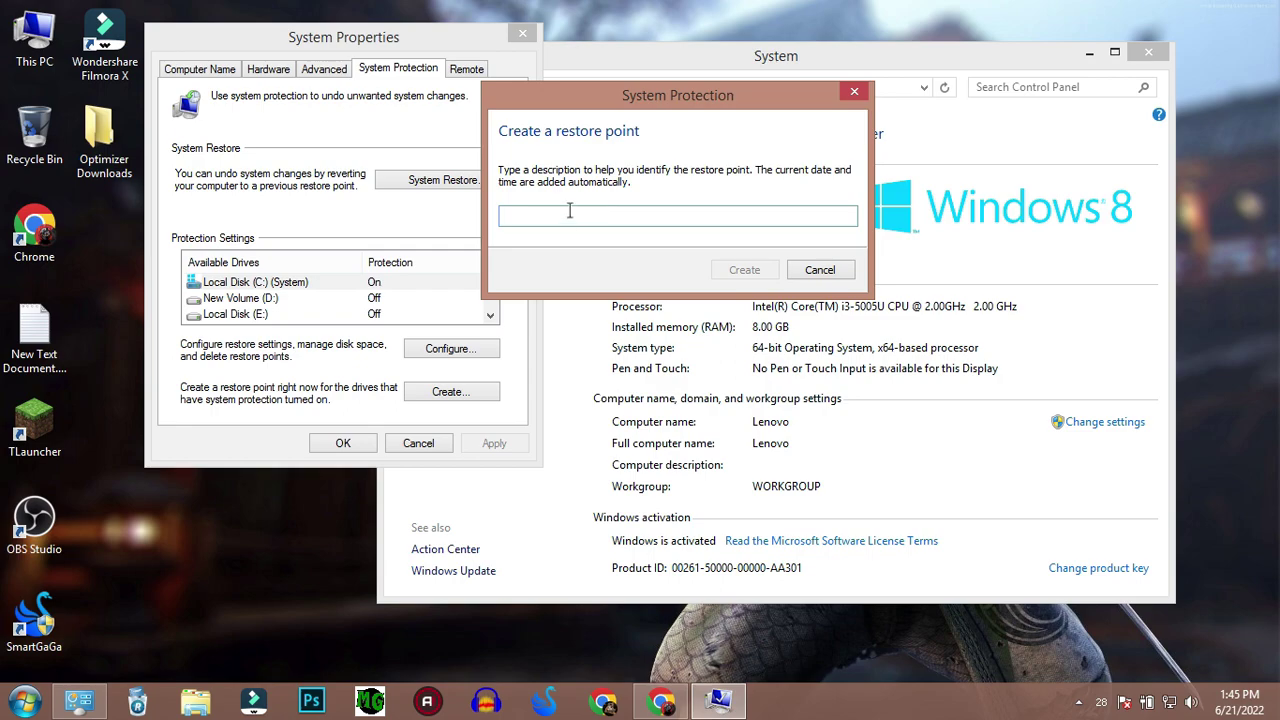
pyautogui.write('restor 1')
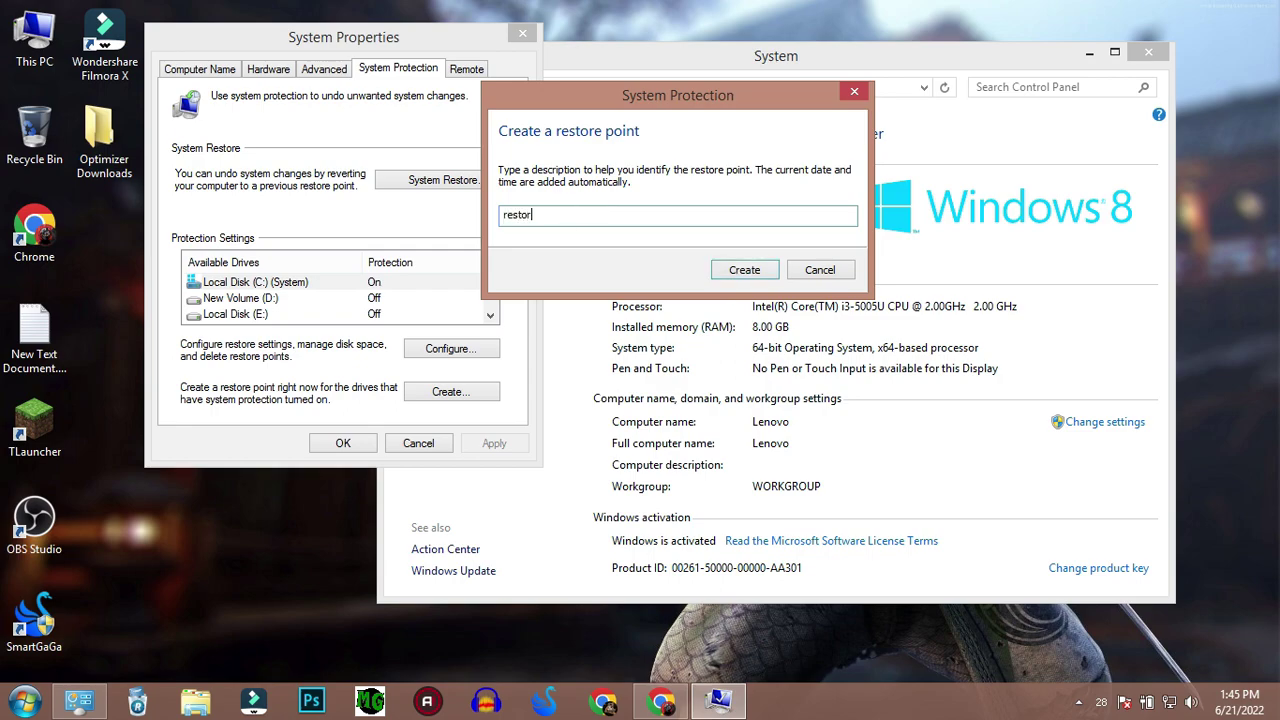
pyautogui.click(735, 270)
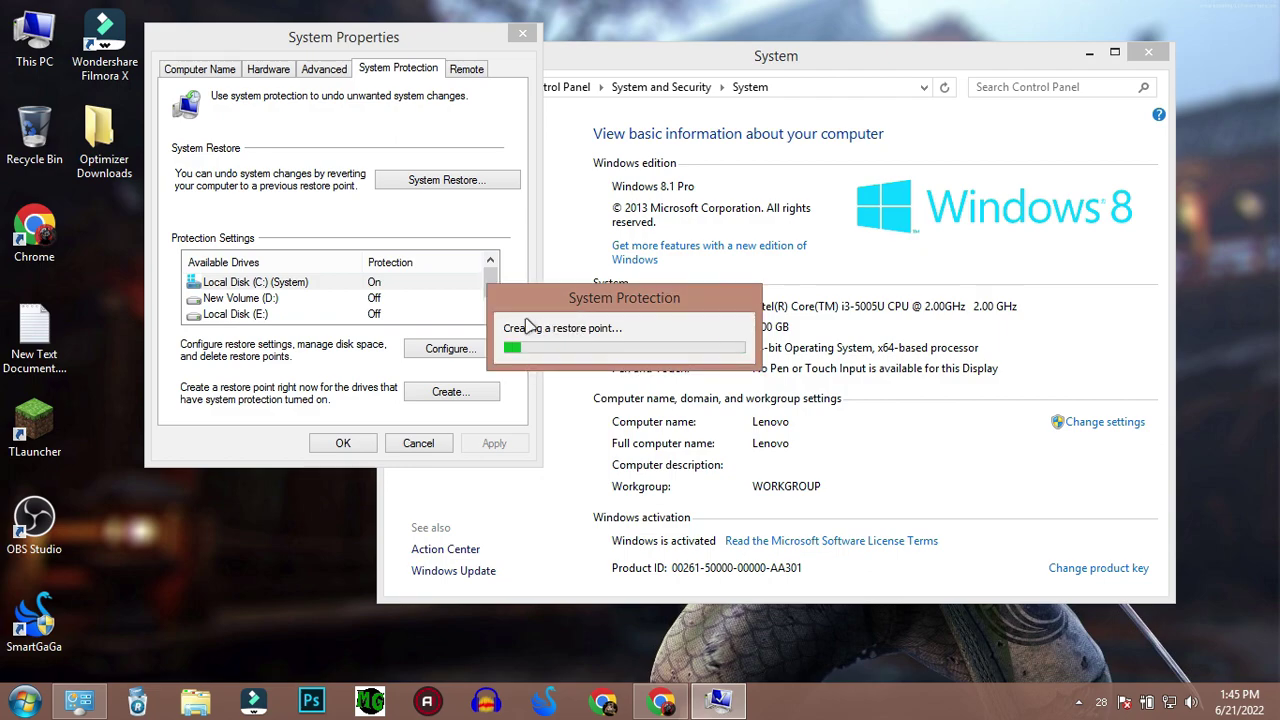
pyautogui.click(455, 256)
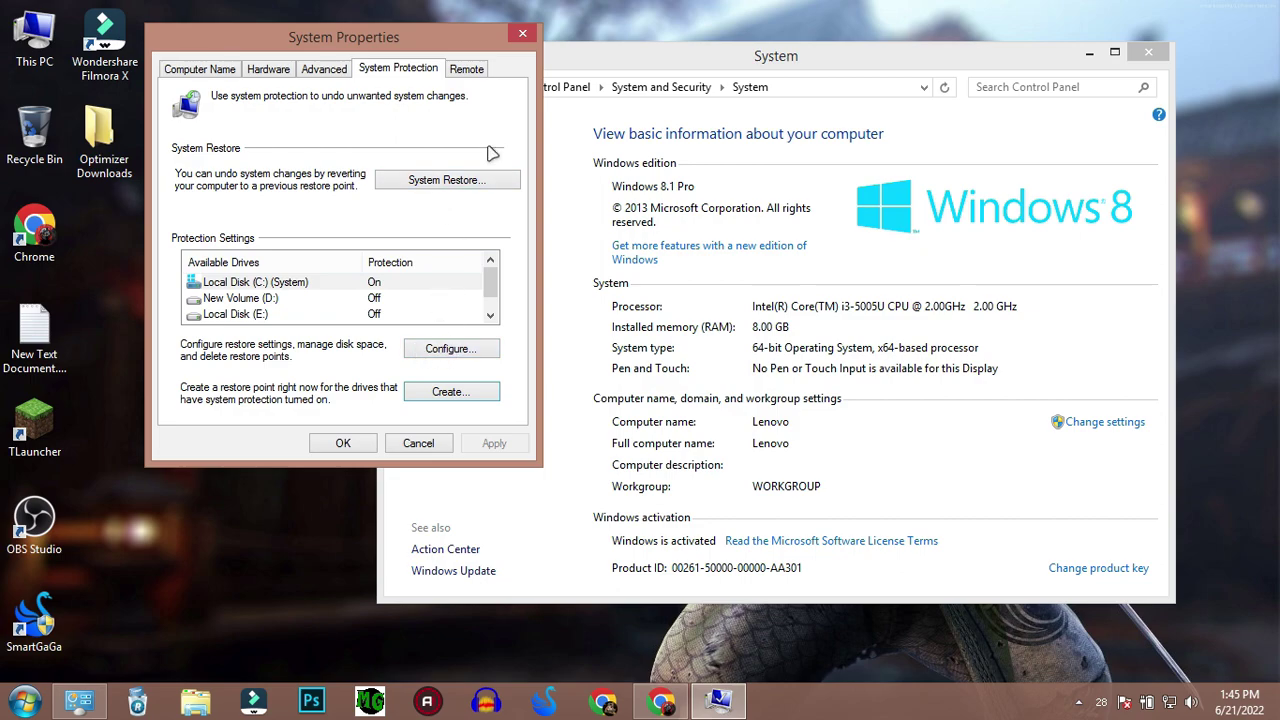
# Step: Close the System Properties dialog and the System window
pyautogui.click(522, 33)
pyautogui.moveTo(556, 58); pyautogui.dragTo(444, 42)
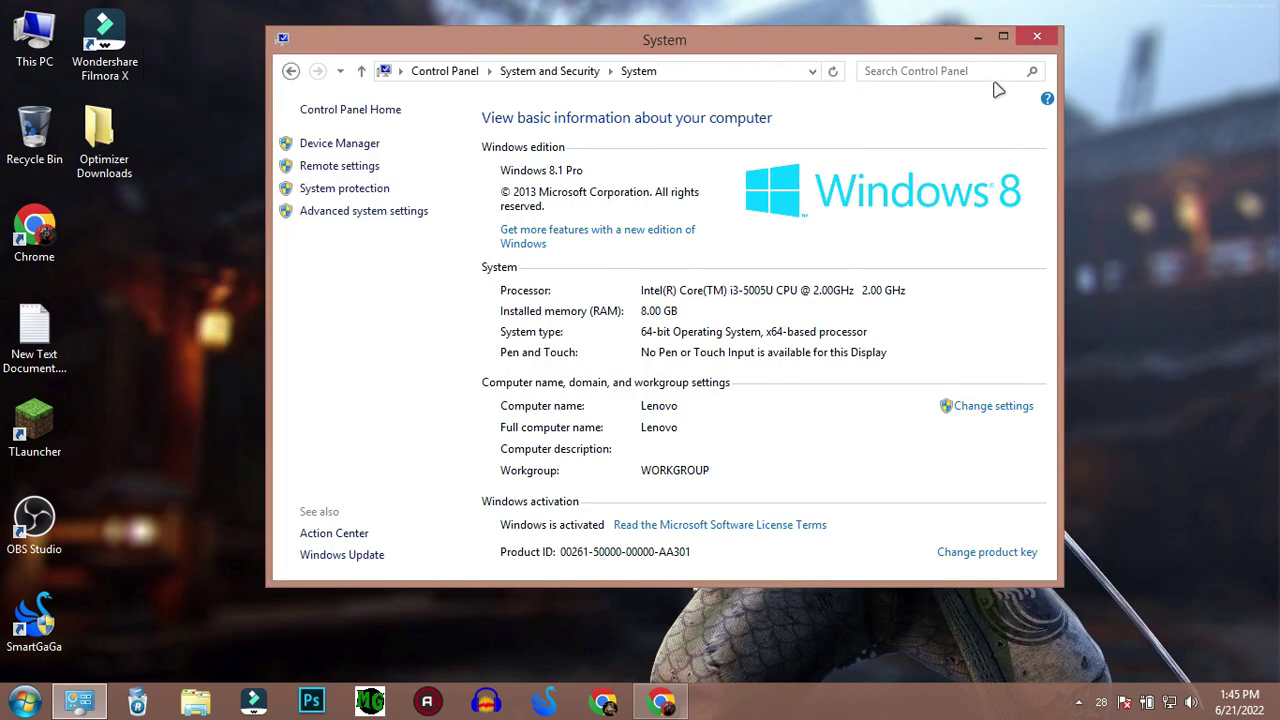
pyautogui.click(1037, 38)
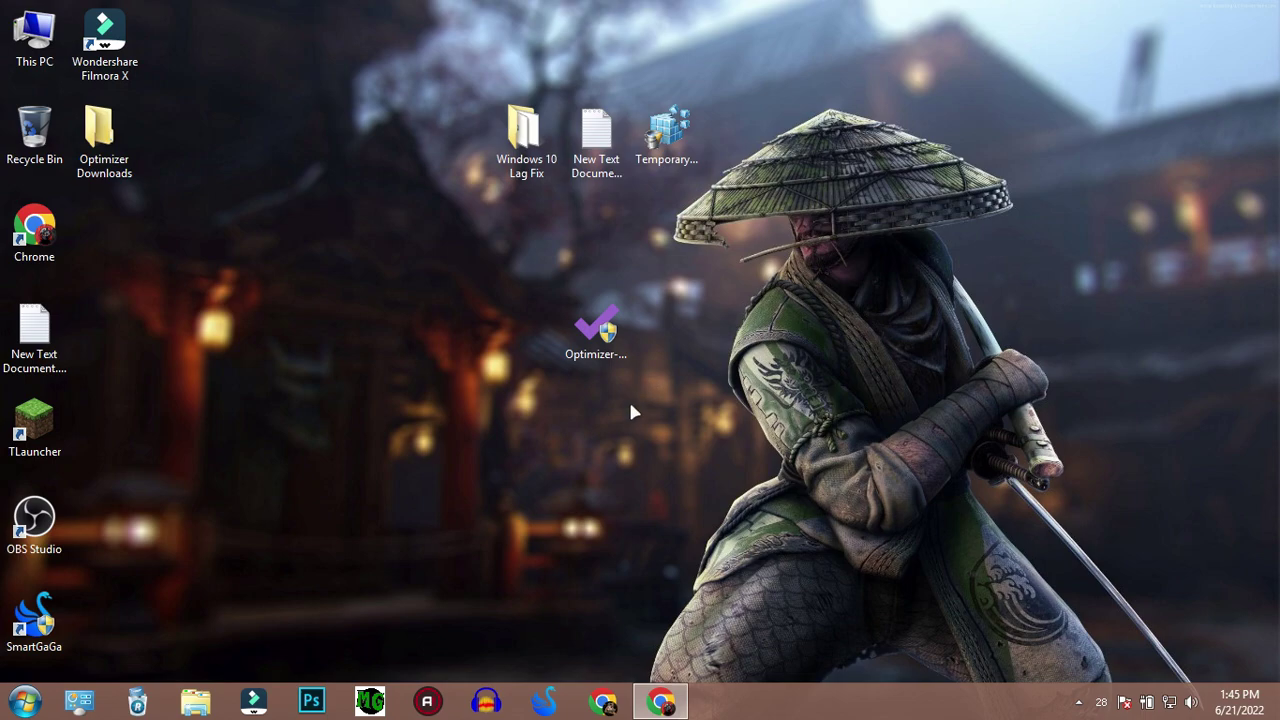
# Step: Launch Optimizer-13.6.exe as administrator and allow it to make changes to the computer
pyautogui.rightClick(463, 360)
pyautogui.click(597, 330)
pyautogui.rightClick(573, 330)
pyautogui.click(655, 238)
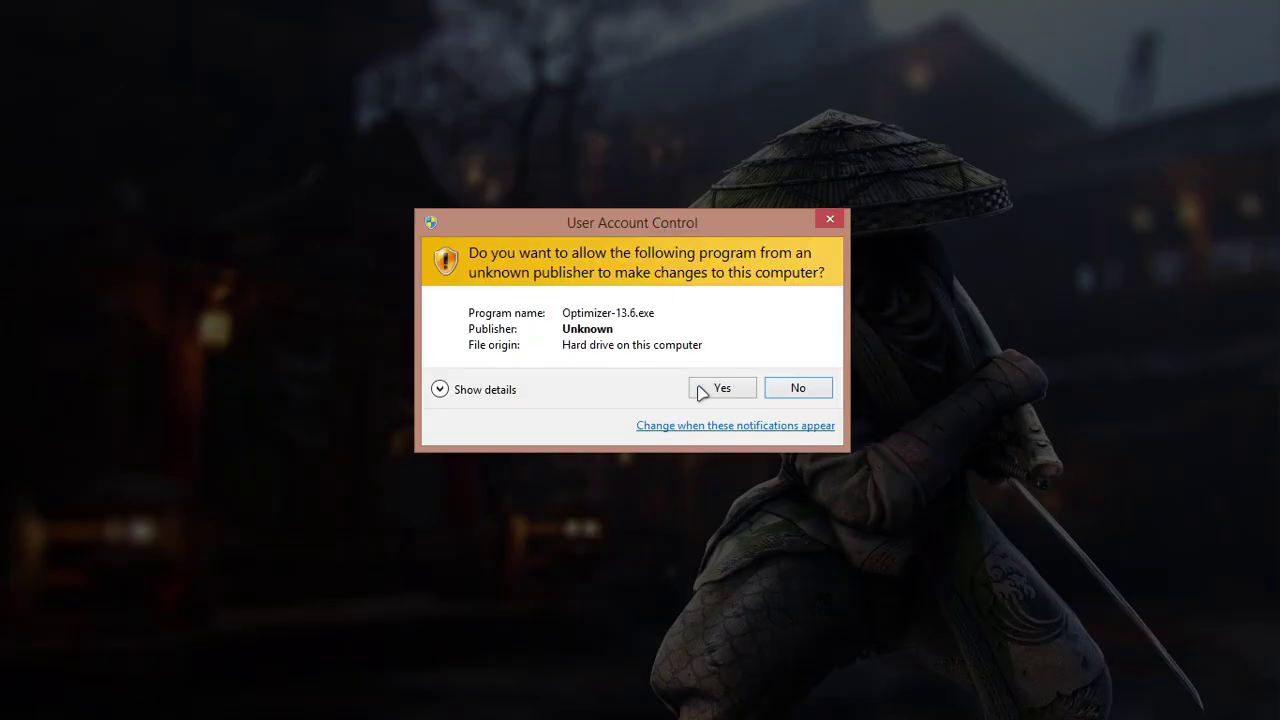
pyautogui.click(700, 392)
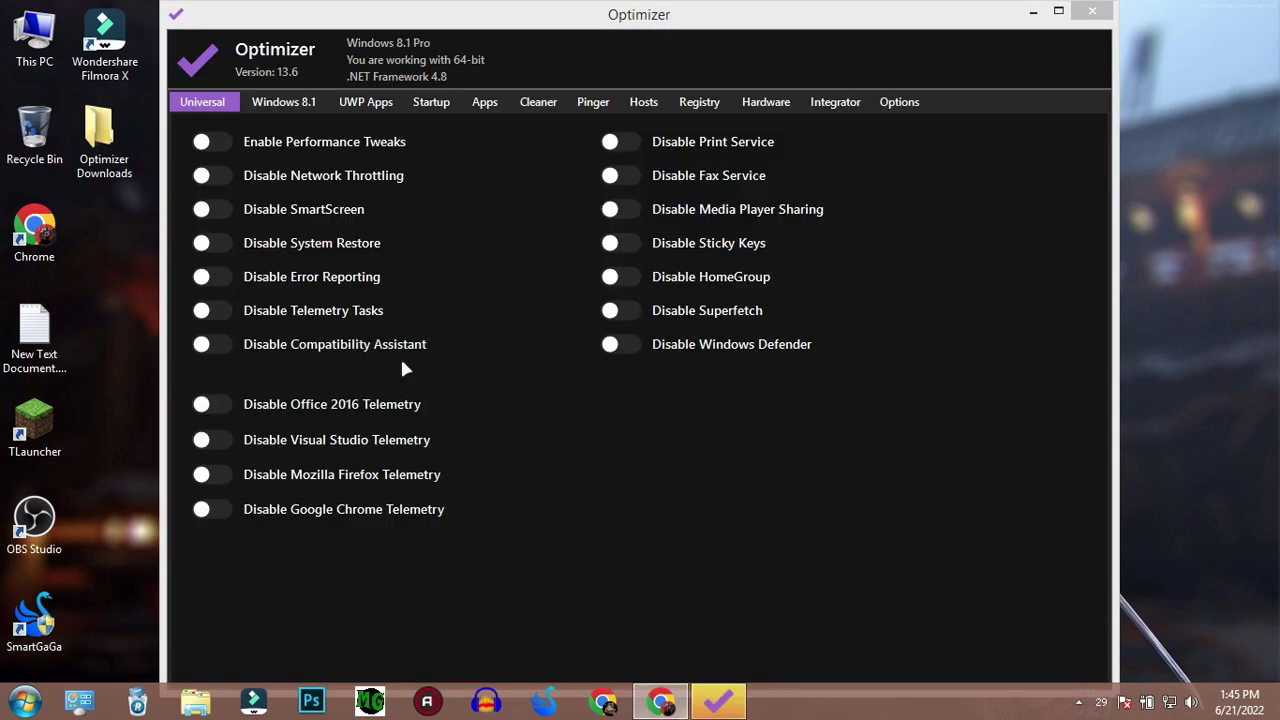
# Step: Disable Superfetch, Windows Defender, HomeGroup, Sticky Keys, Media Player Sharing and the Fax Service among the Universal tweaks
pyautogui.click(718, 700)
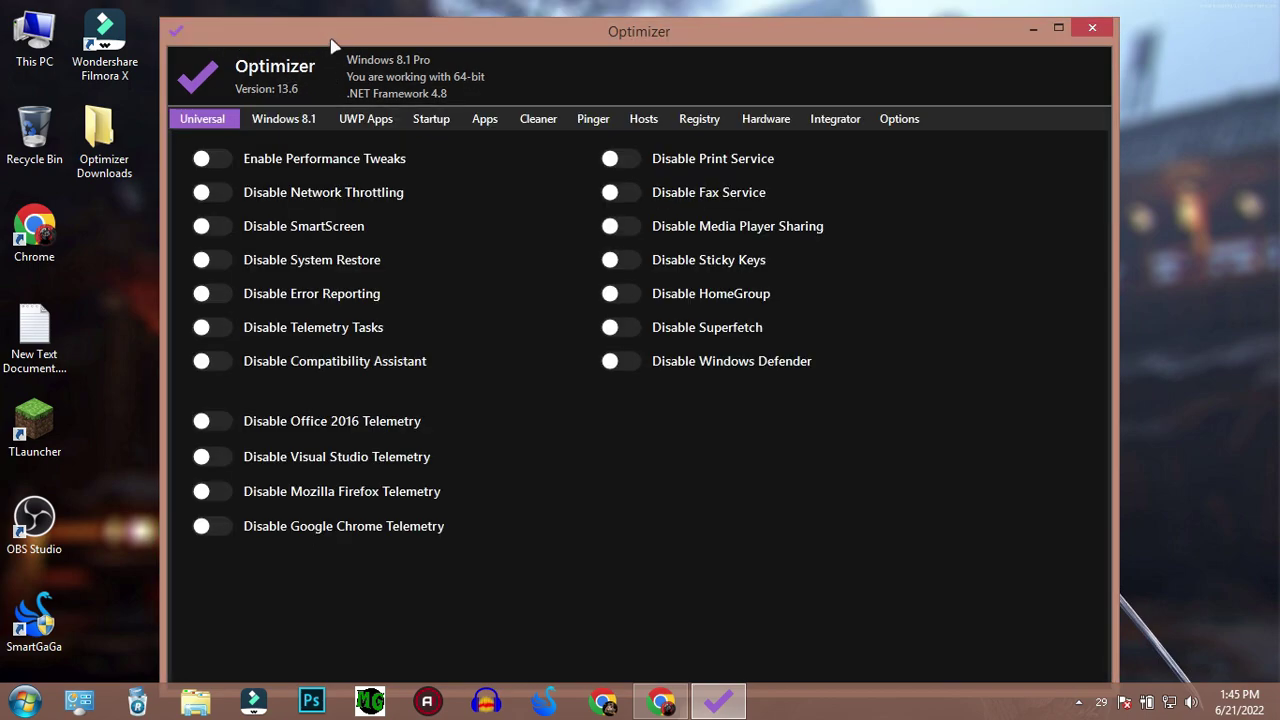
pyautogui.moveTo(337, 16)
pyautogui.mouseDown()
pyautogui.moveTo(338, 33)
pyautogui.moveTo(337, 21)
pyautogui.mouseUp()
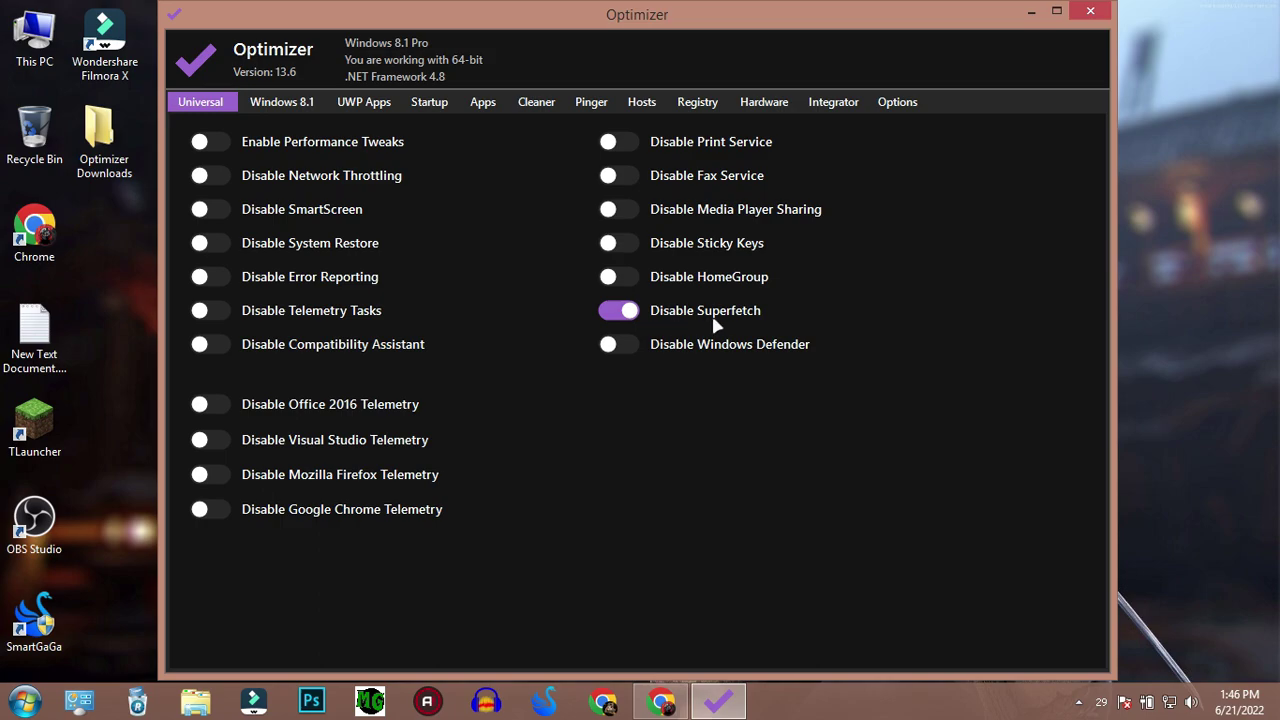
pyautogui.click(630, 345)
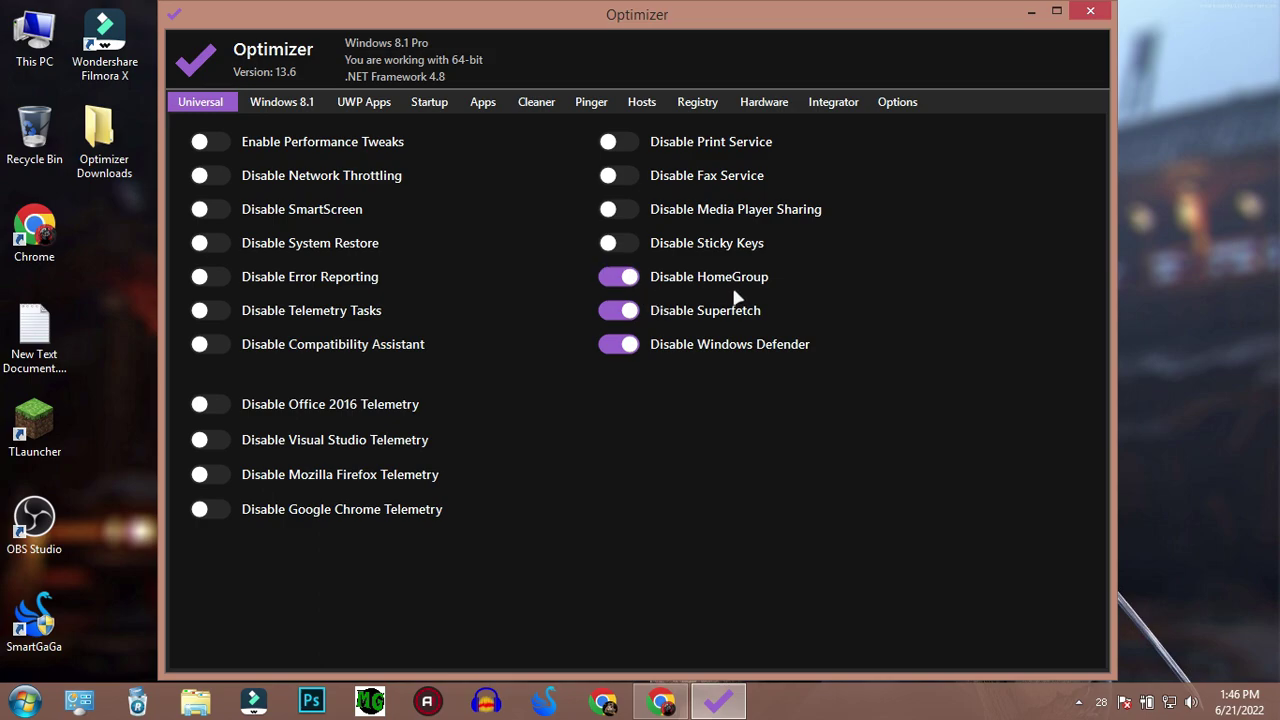
pyautogui.click(622, 246)
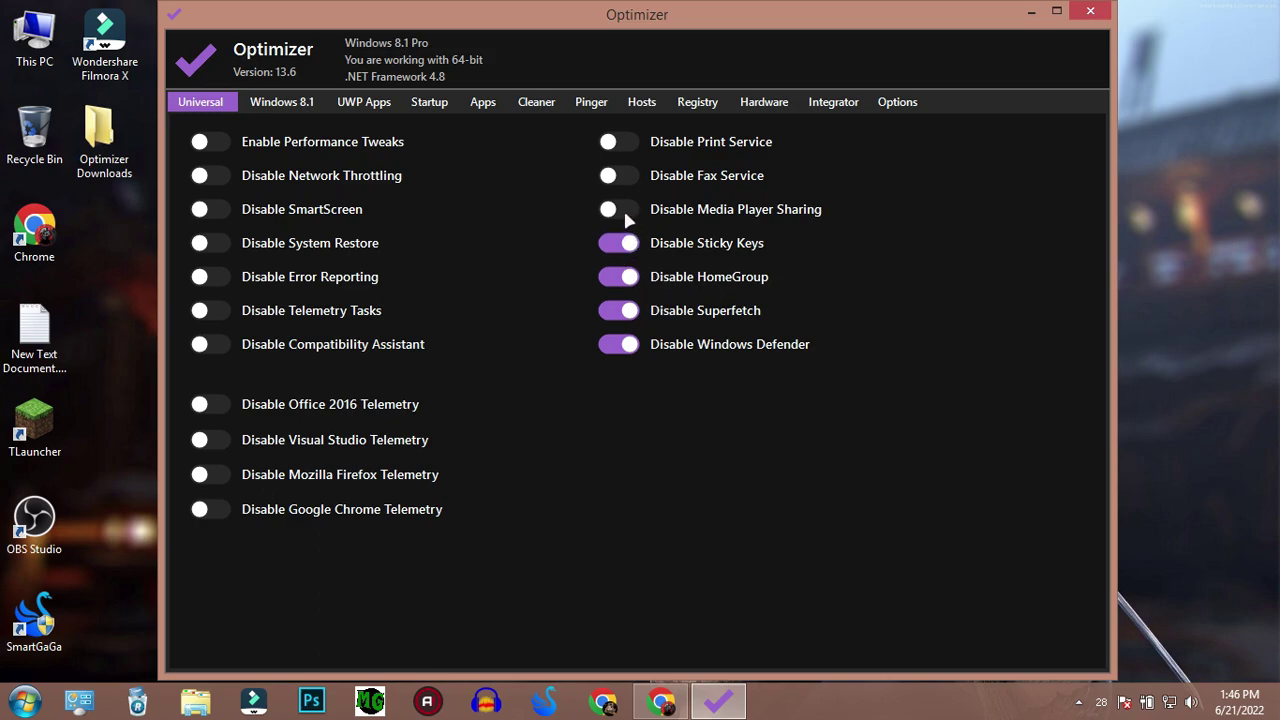
pyautogui.click(628, 215)
pyautogui.click(626, 176)
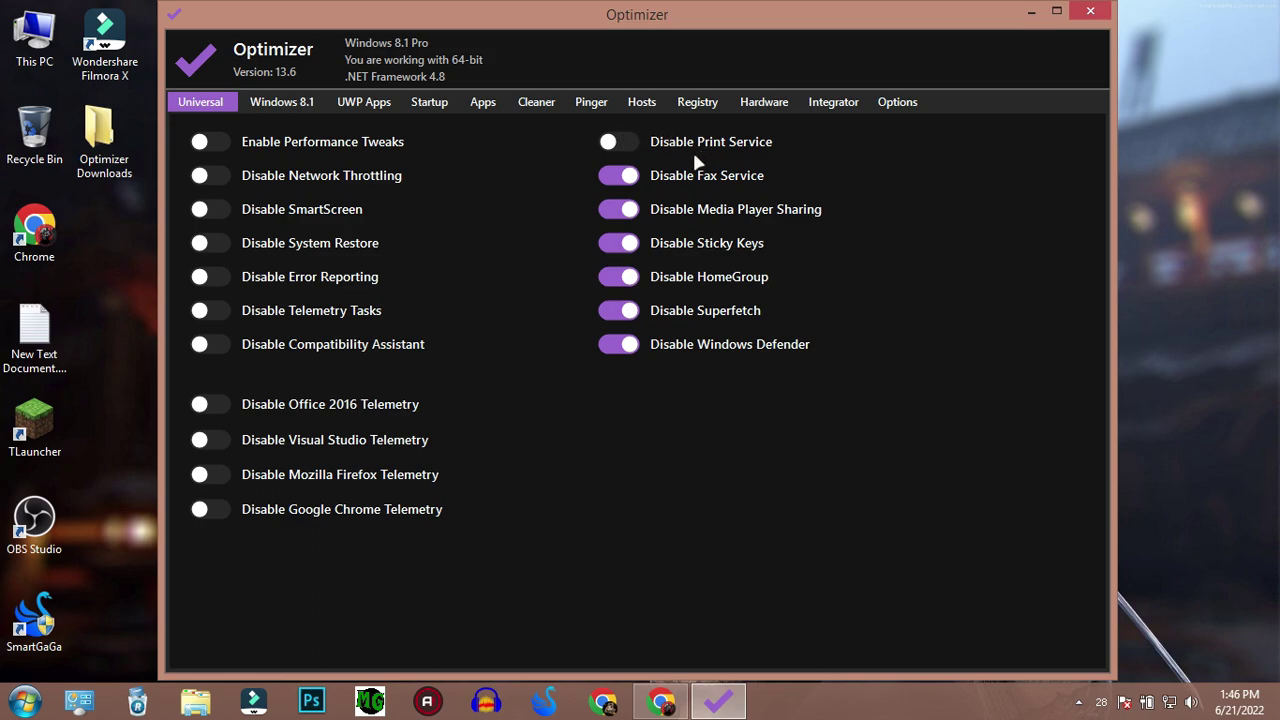
# Step: Disable telemetry for Google Chrome, Mozilla Firefox, Visual Studio and Office 2016
pyautogui.click(202, 511)
pyautogui.click(199, 476)
pyautogui.click(198, 474)
pyautogui.click(198, 442)
pyautogui.click(205, 404)
pyautogui.click(340, 406)
pyautogui.click(208, 404)
pyautogui.click(213, 478)
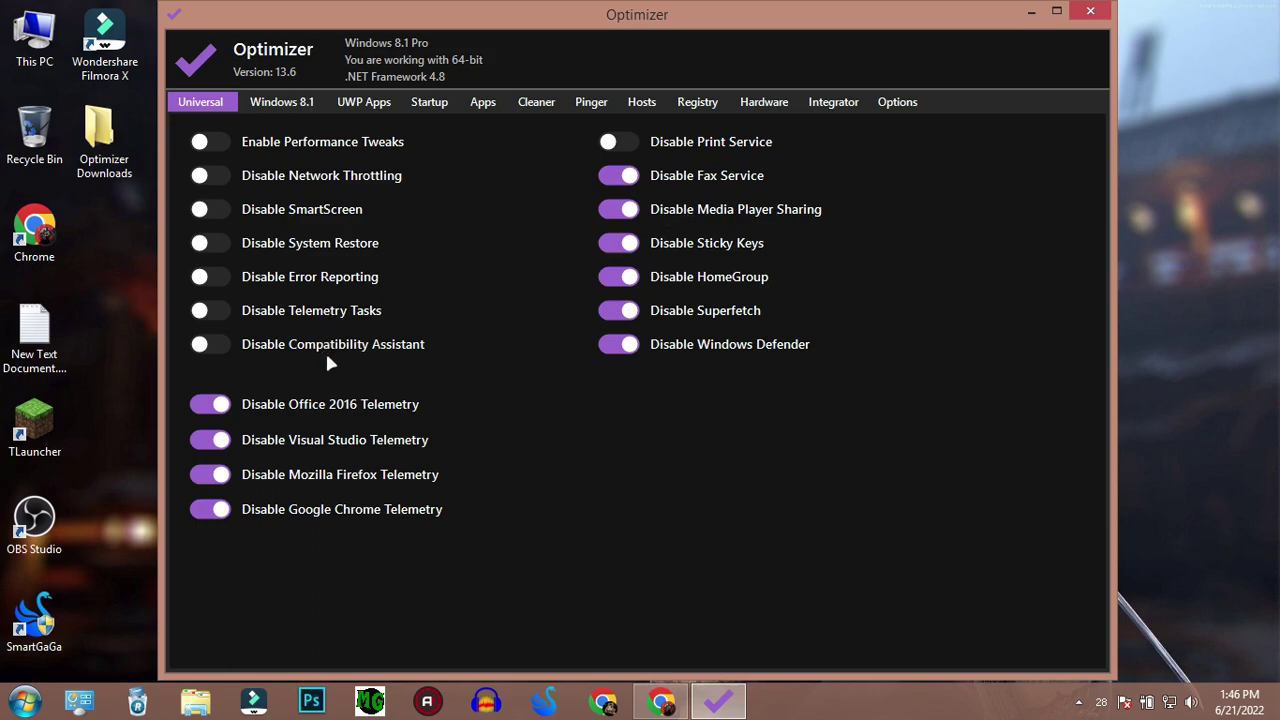
# Step: Disable Compatibility Assistant, Error Reporting, SmartScreen and Network Throttling, and enable Performance Tweaks, leaving Telemetry Tasks and System Restore switched off
pyautogui.click(204, 345)
pyautogui.click(214, 318)
pyautogui.click(312, 316)
pyautogui.click(233, 276)
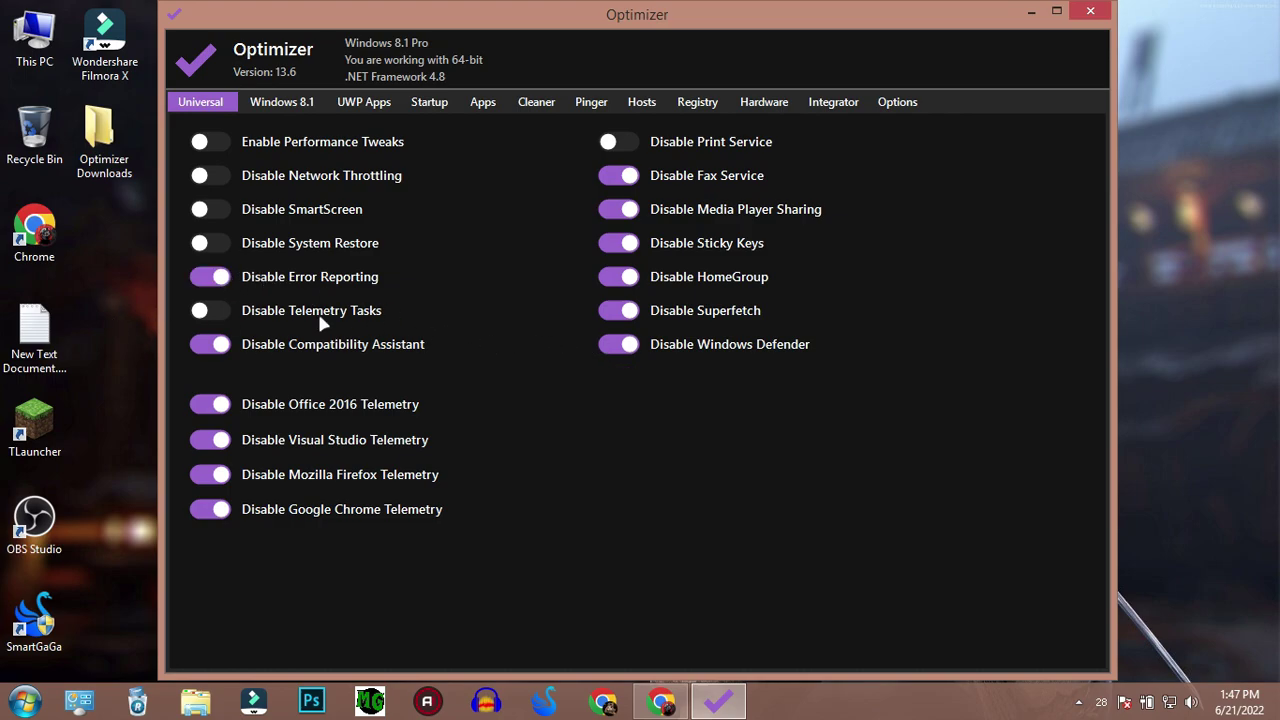
pyautogui.click(205, 212)
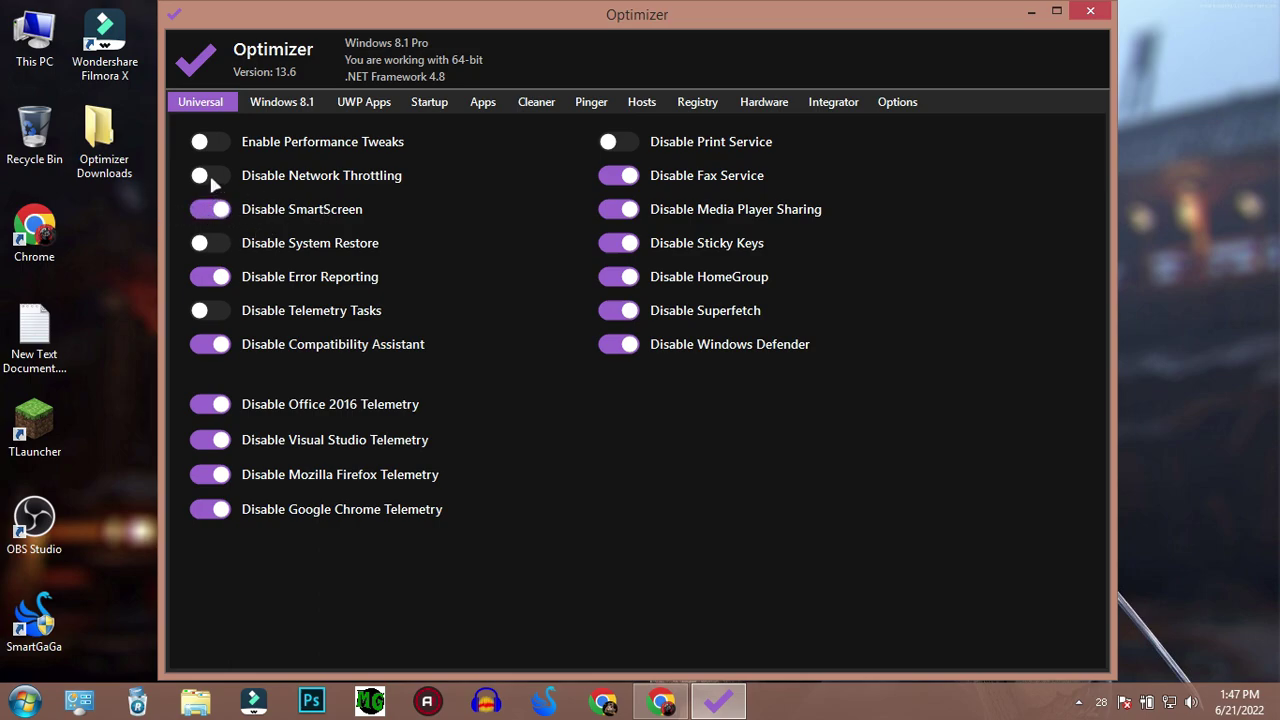
pyautogui.click(210, 177)
pyautogui.click(192, 141)
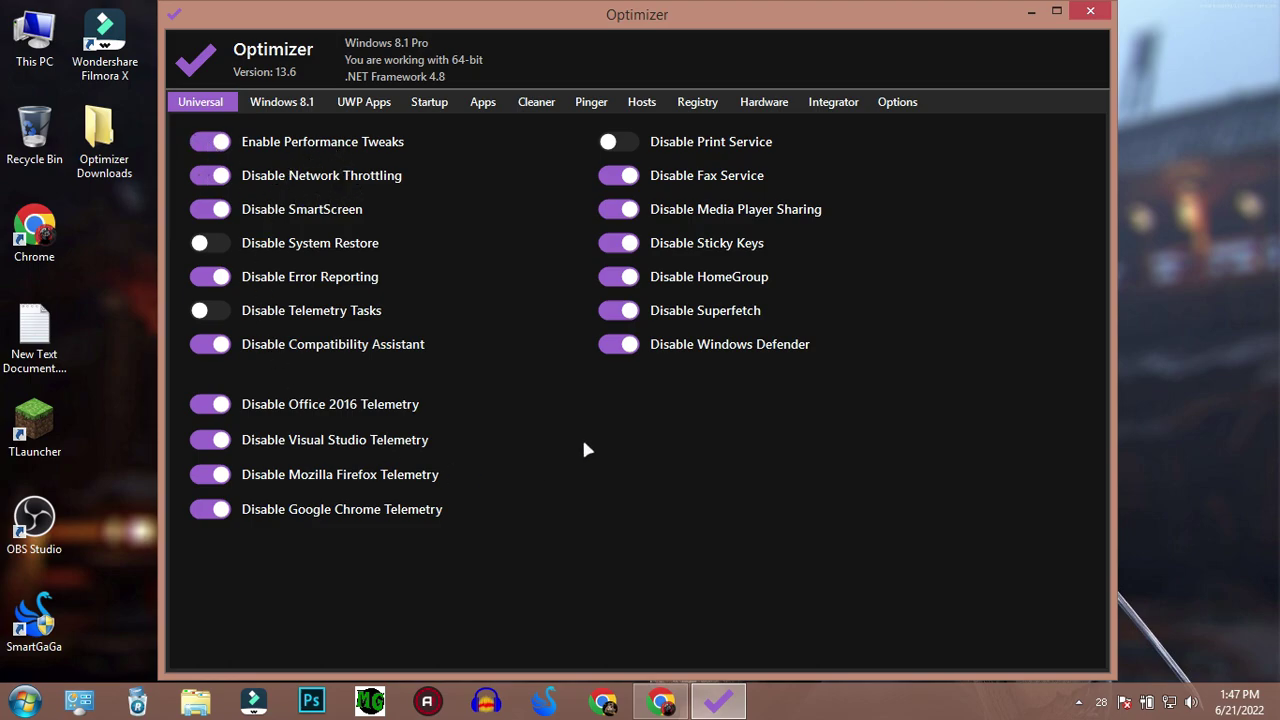
# Step: Disable OneDrive in the Windows 8.1 settings and open the UWP apps uninstall page
pyautogui.click(289, 107)
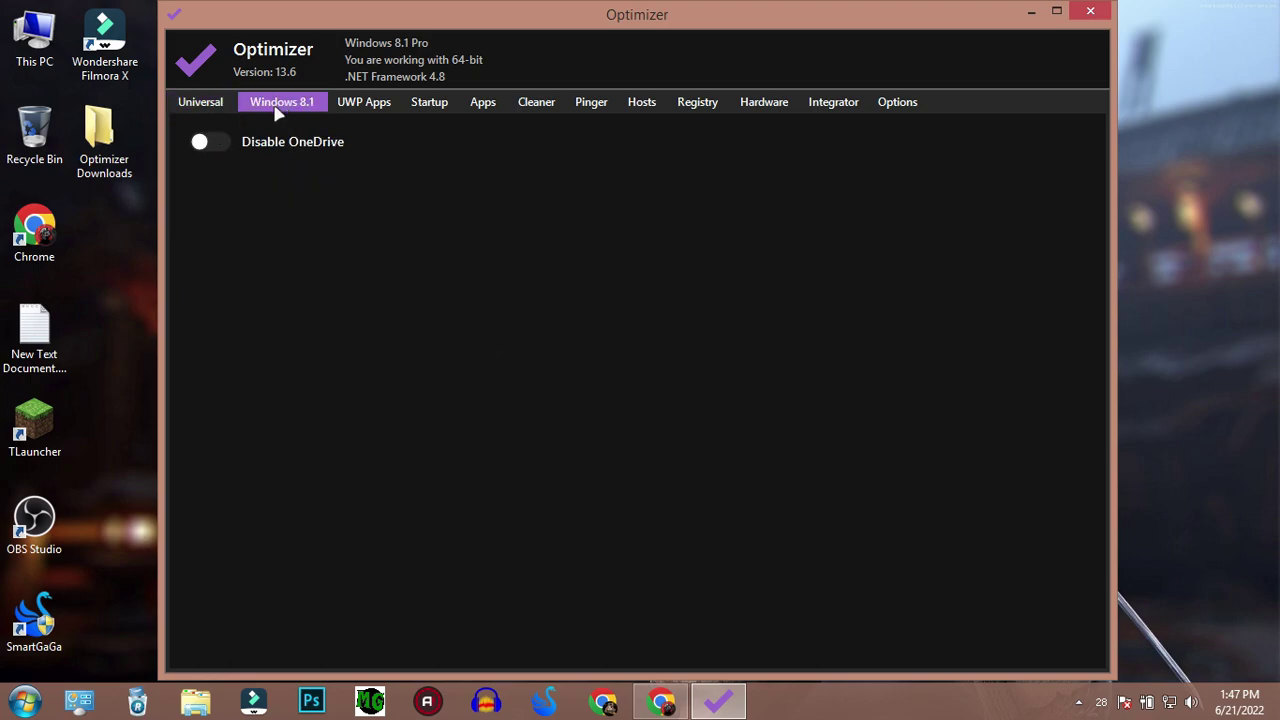
pyautogui.click(205, 149)
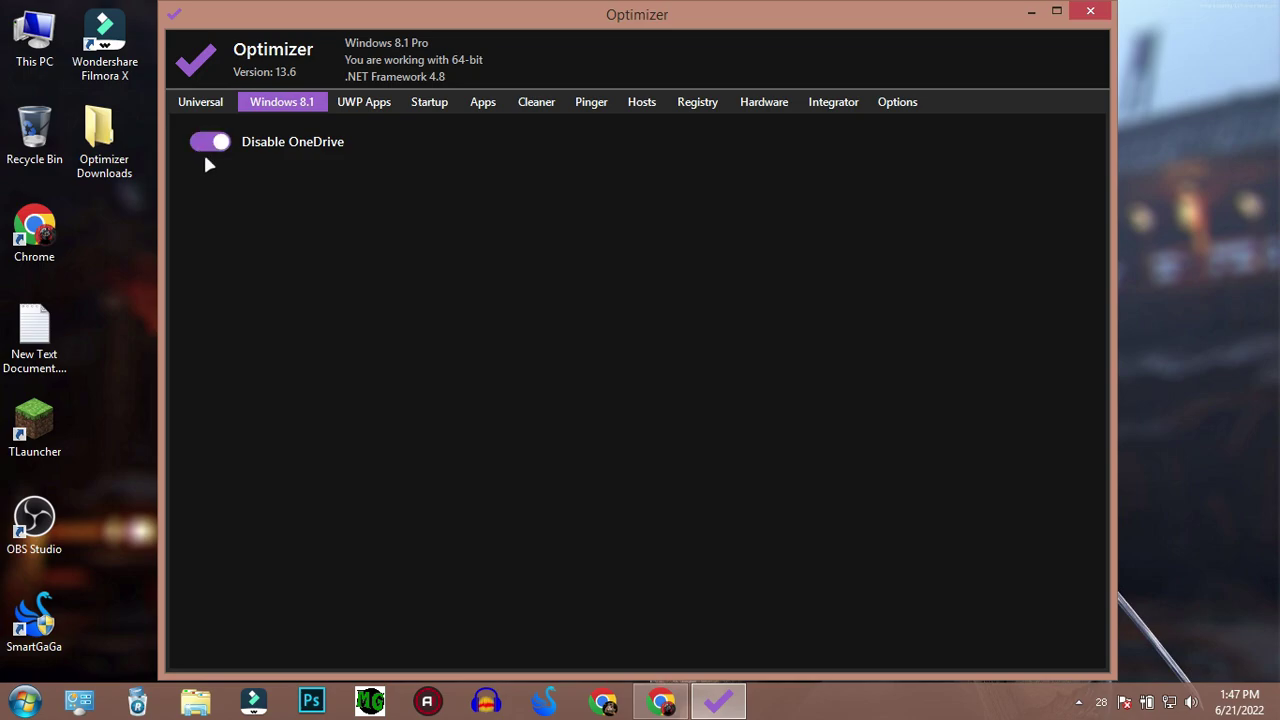
pyautogui.click(385, 106)
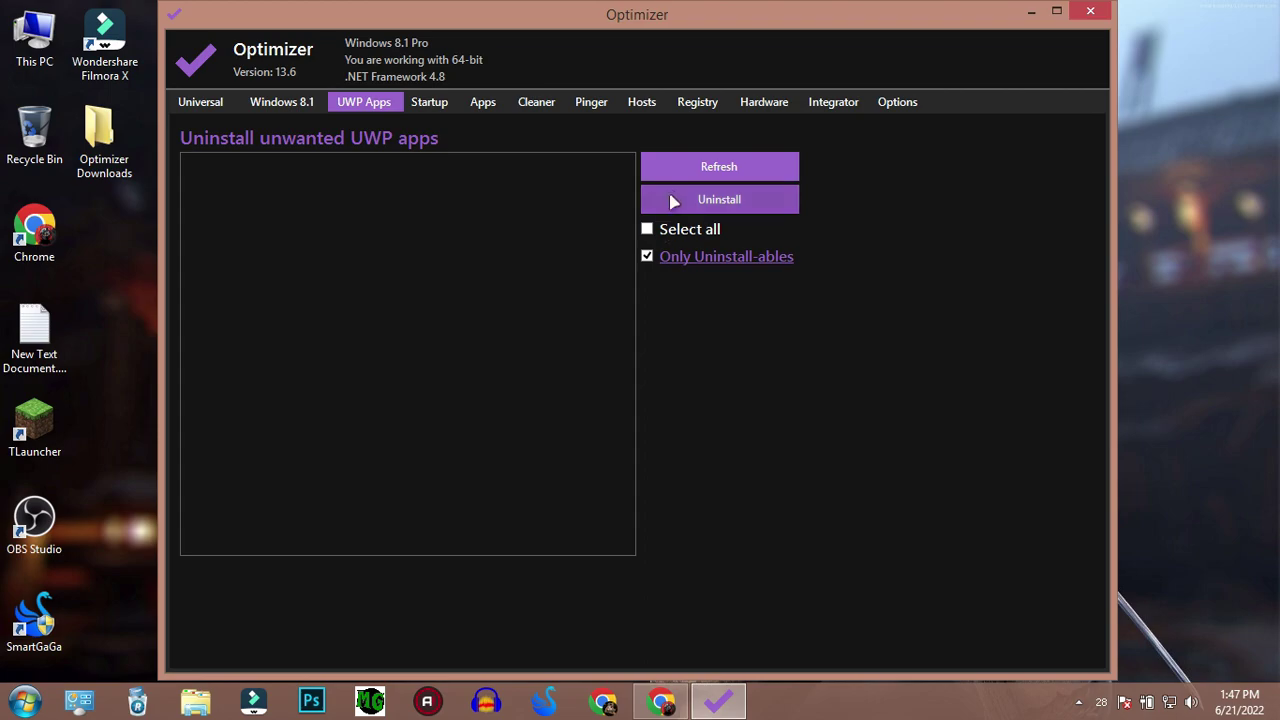
# Step: Examine Optimizer's startup items and the Startup list in Task Manager, and close Task Manager
pyautogui.click(429, 104)
pyautogui.rightClick(845, 706)
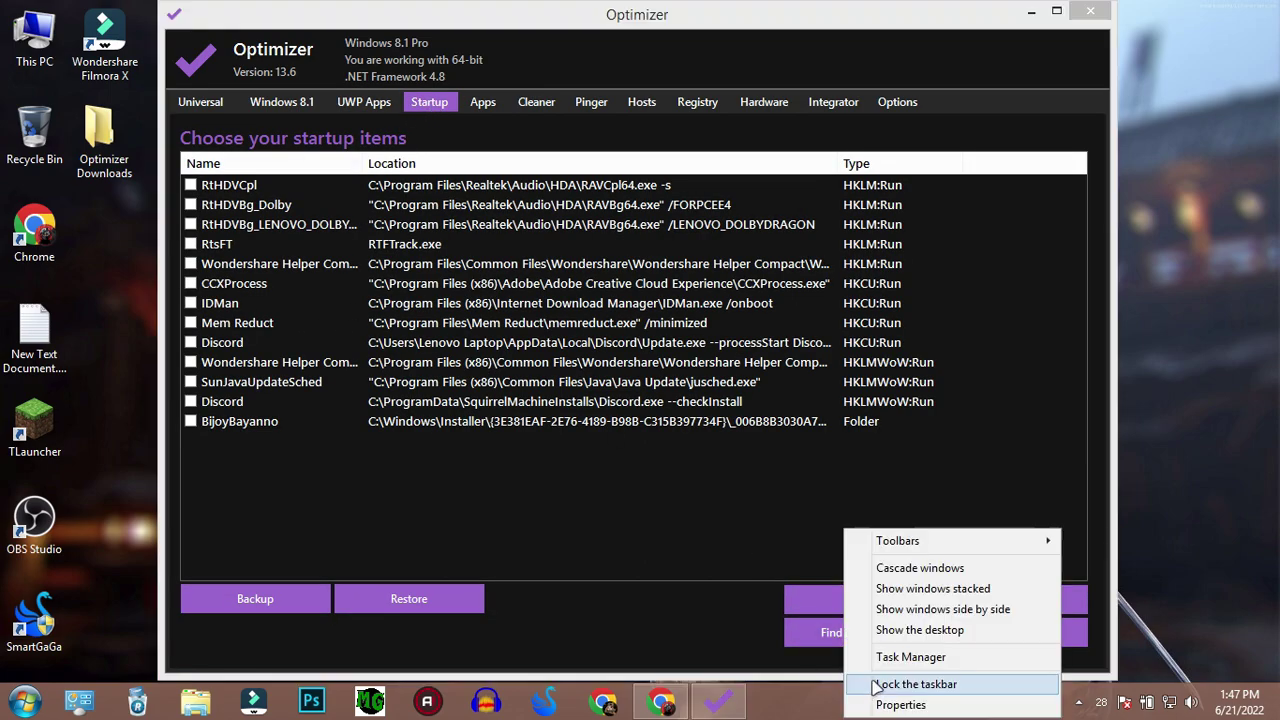
pyautogui.click(880, 651)
pyautogui.click(411, 117)
pyautogui.scroll(-1, 393, 323)
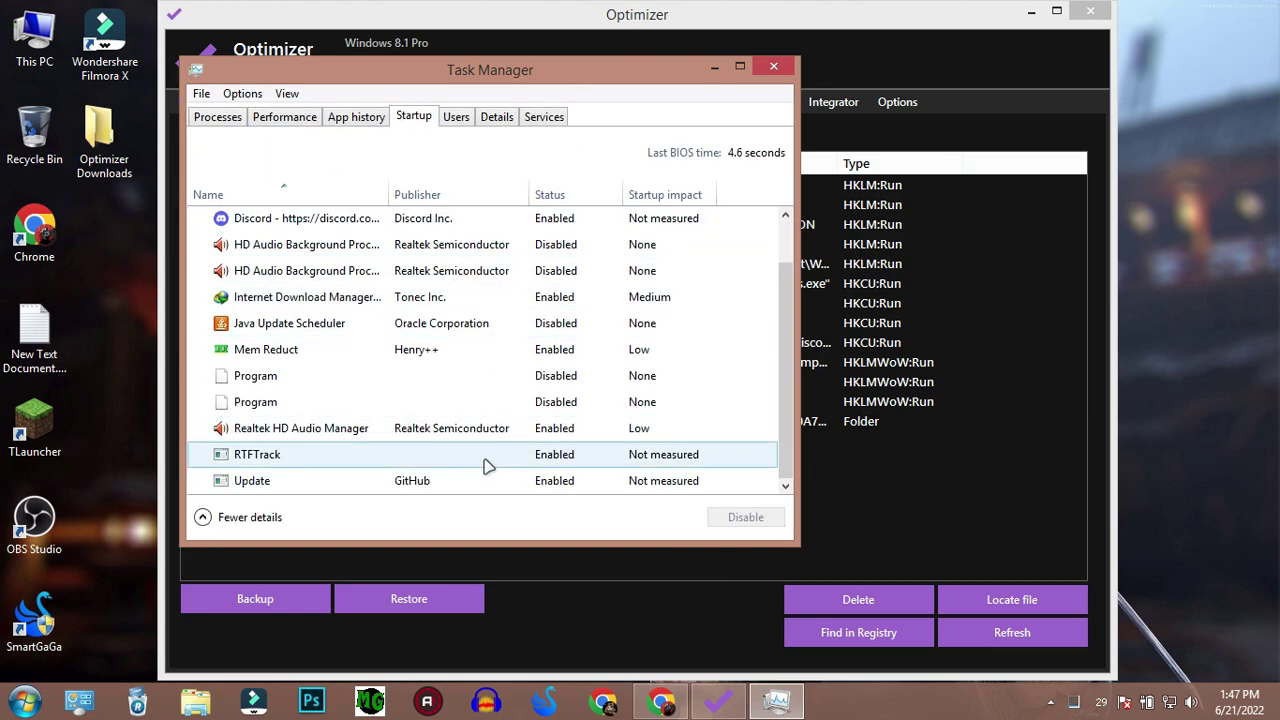
pyautogui.click(690, 42)
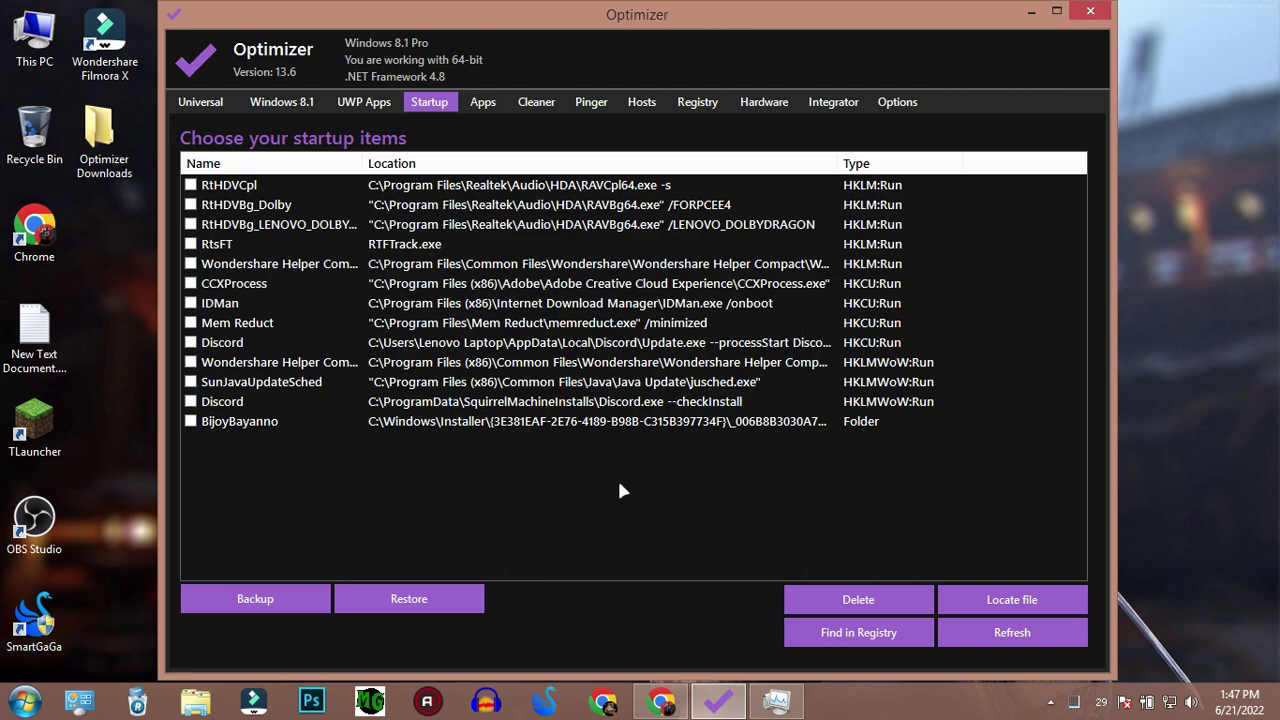
pyautogui.click(777, 700)
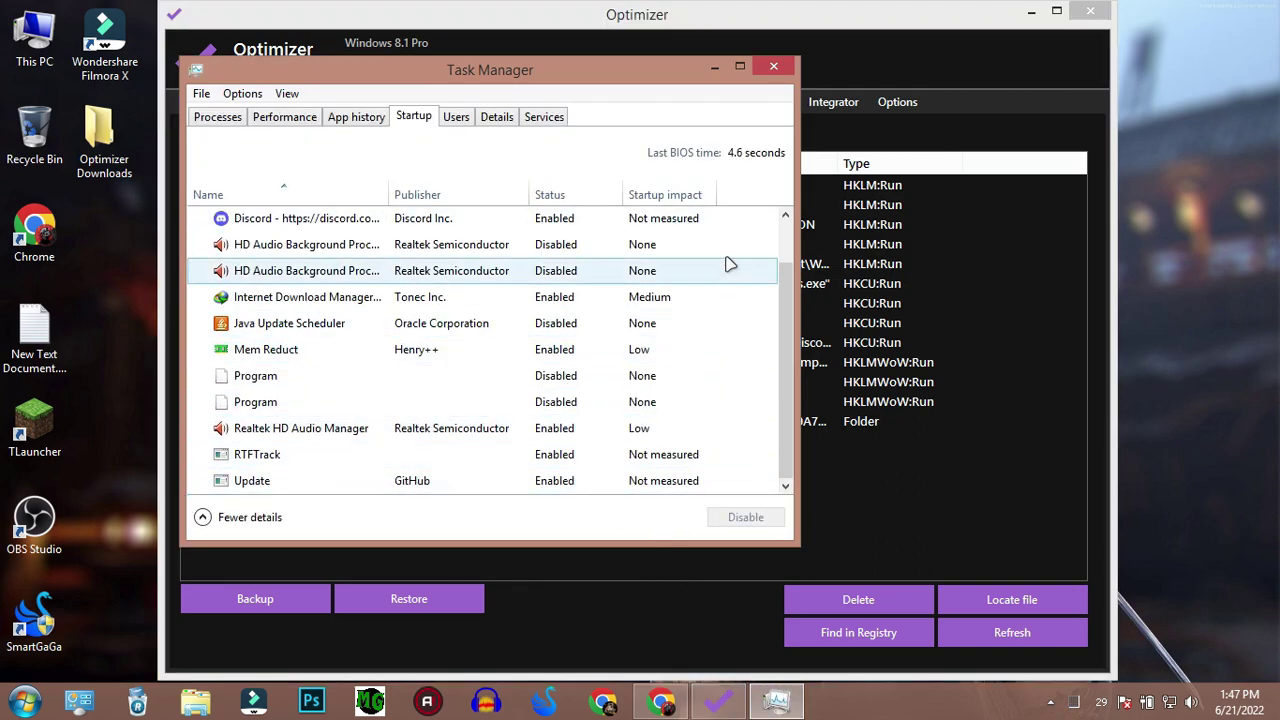
pyautogui.click(764, 69)
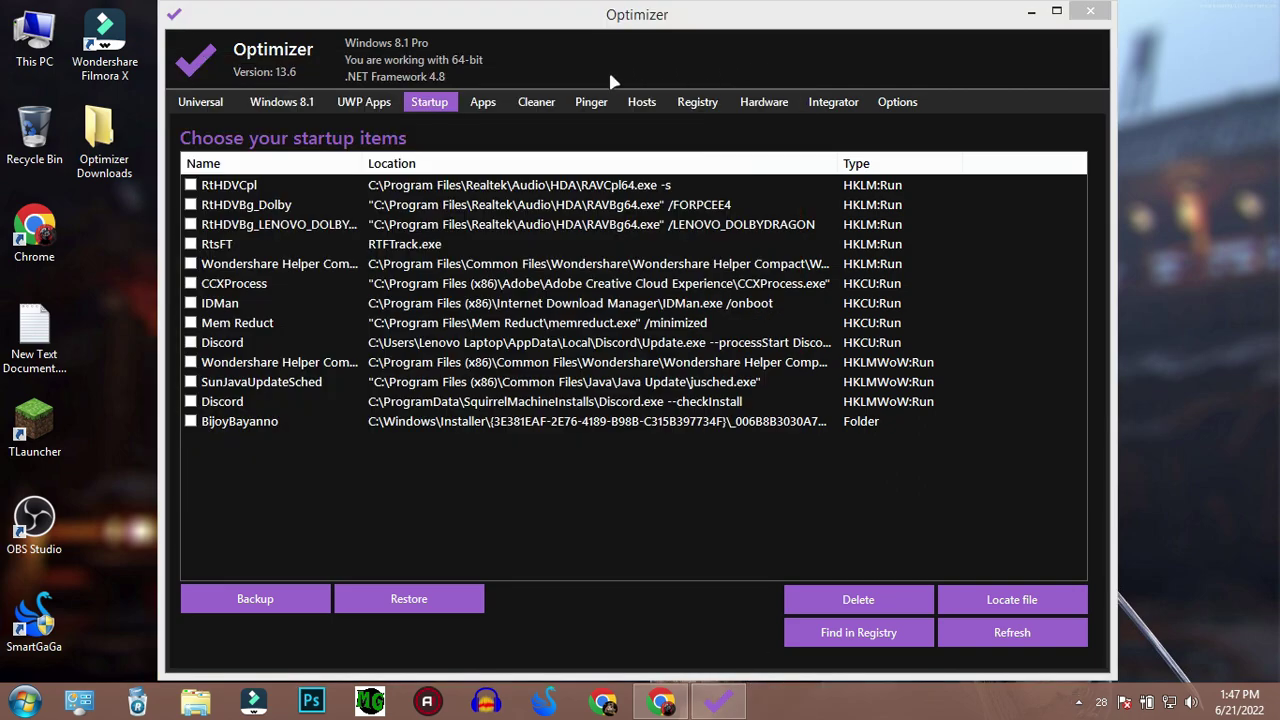
# Step: Look through the useful apps that Optimizer offers for download and installation
pyautogui.click(483, 103)
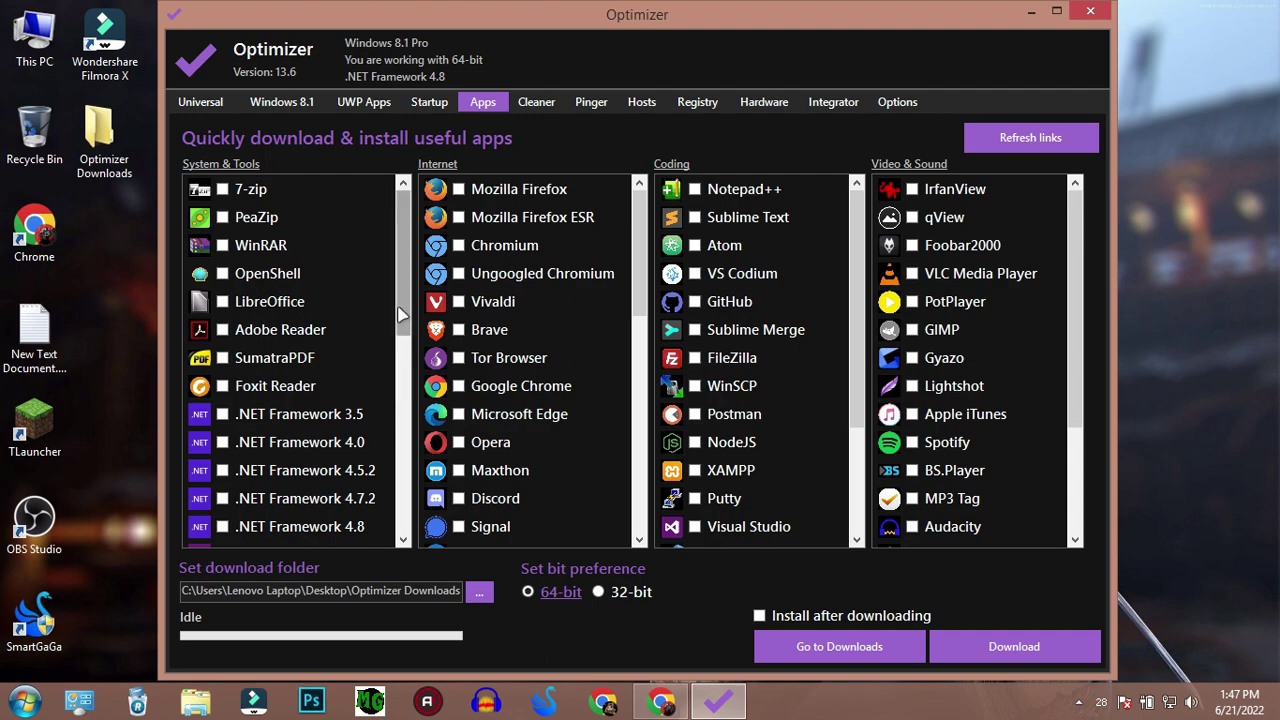
pyautogui.scroll(-1, 405, 315)
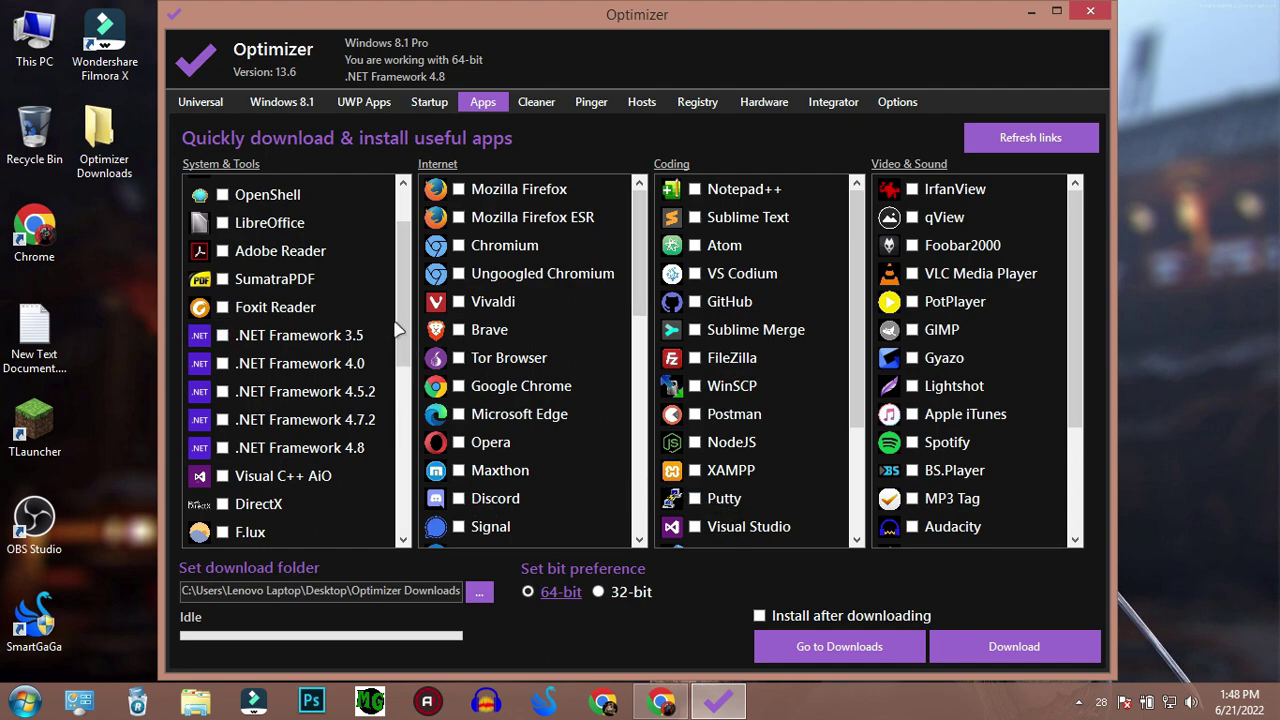
pyautogui.scroll(1, 322, 284)
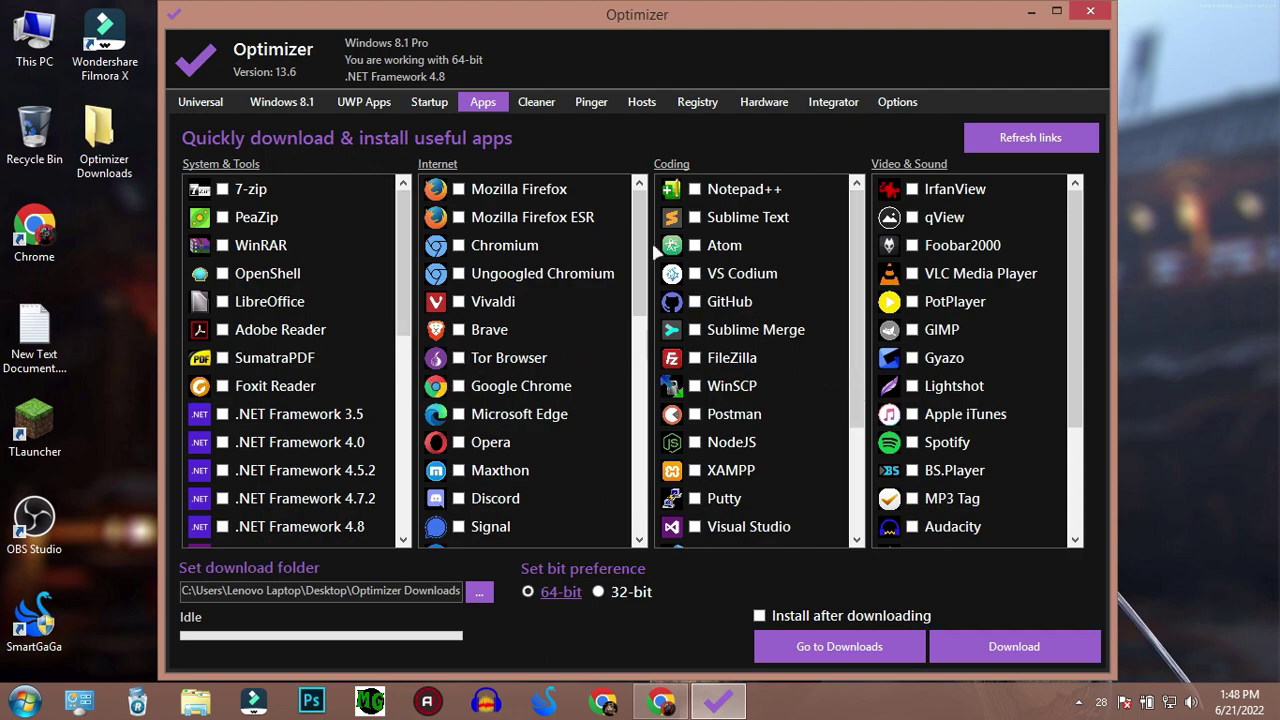
# Step: Select all Windows items and Google Chrome's cache, cookies, history and session for cleaning, leaving out Passwords
pyautogui.click(536, 105)
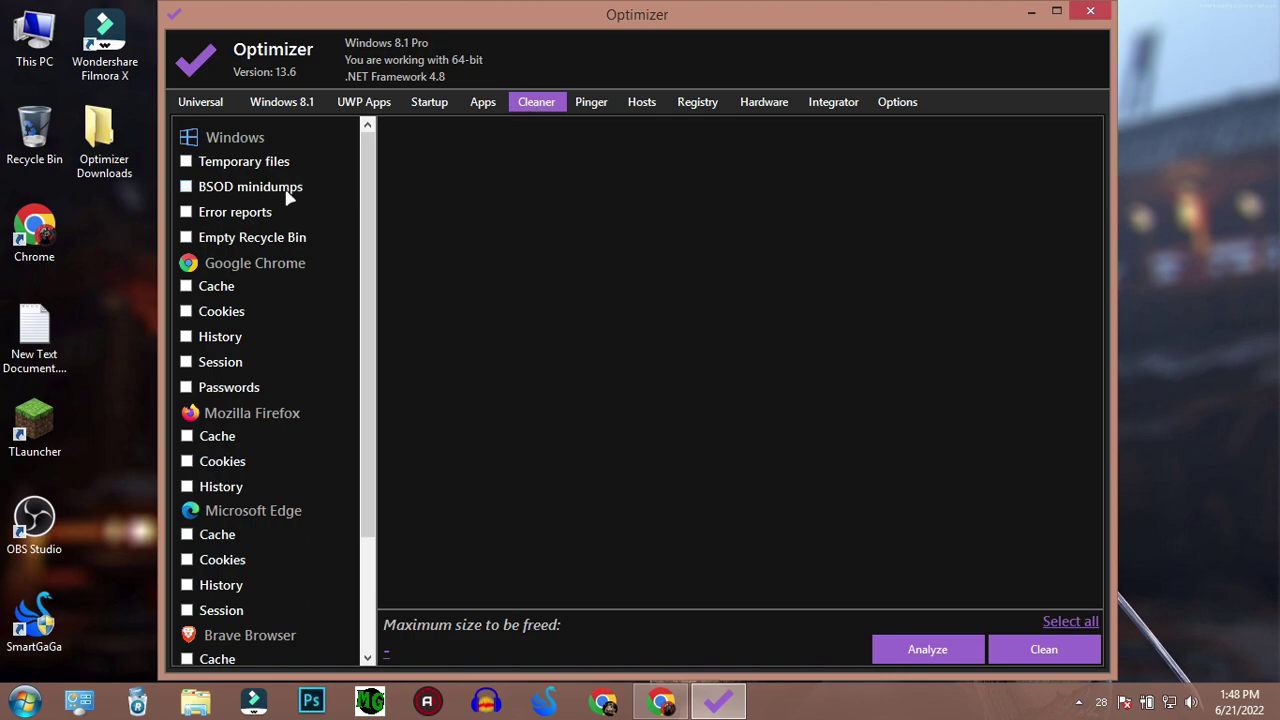
pyautogui.click(186, 162)
pyautogui.click(186, 188)
pyautogui.click(186, 212)
pyautogui.click(186, 238)
pyautogui.click(186, 287)
pyautogui.click(186, 312)
pyautogui.click(186, 337)
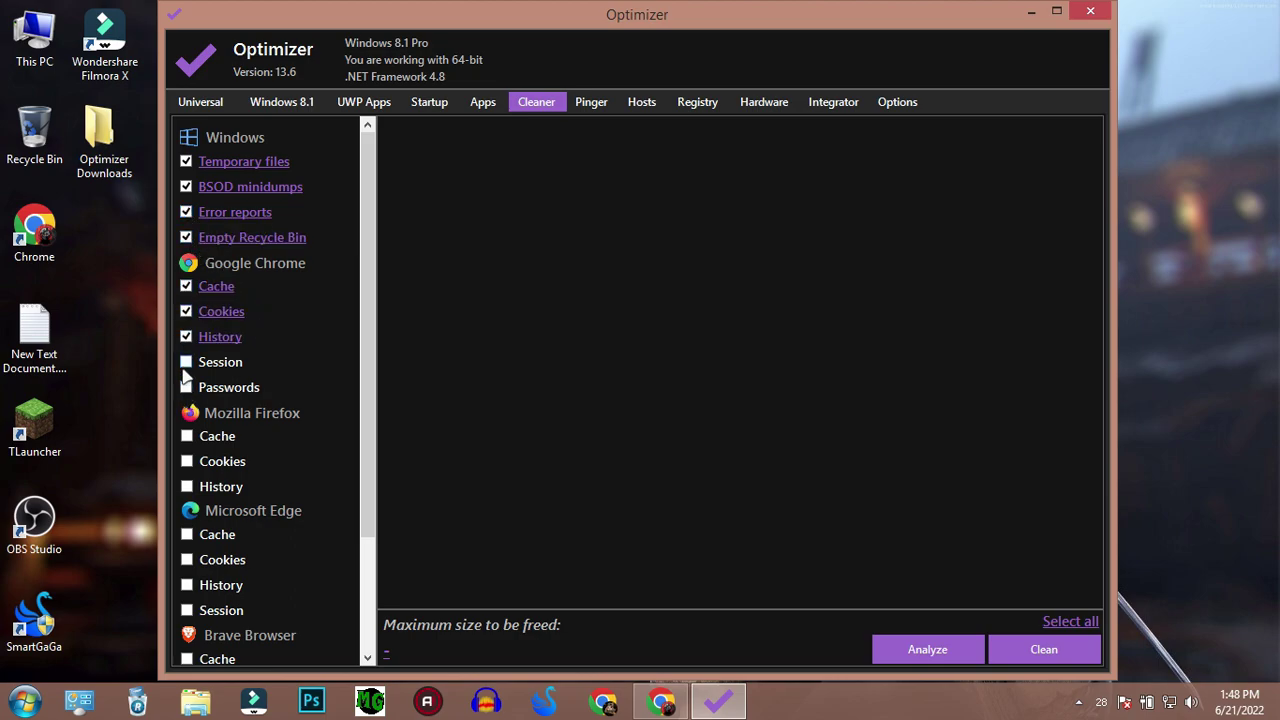
pyautogui.click(186, 362)
# Step: Add Mozilla Firefox's cache, cookies and history and Microsoft Edge's cache, cookies, history and session to the cleaning selection
pyautogui.scroll(-2, 283, 388)
pyautogui.click(187, 284)
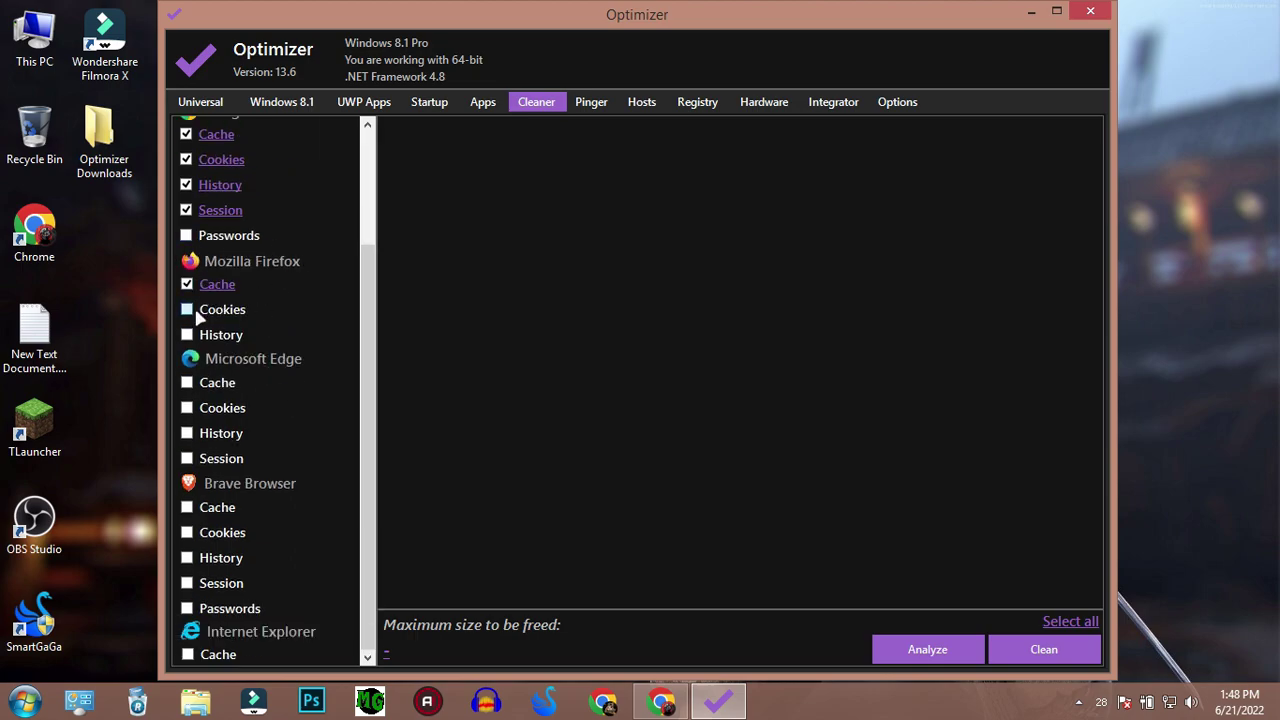
pyautogui.click(187, 309)
pyautogui.click(187, 334)
pyautogui.click(187, 382)
pyautogui.click(187, 433)
pyautogui.click(187, 458)
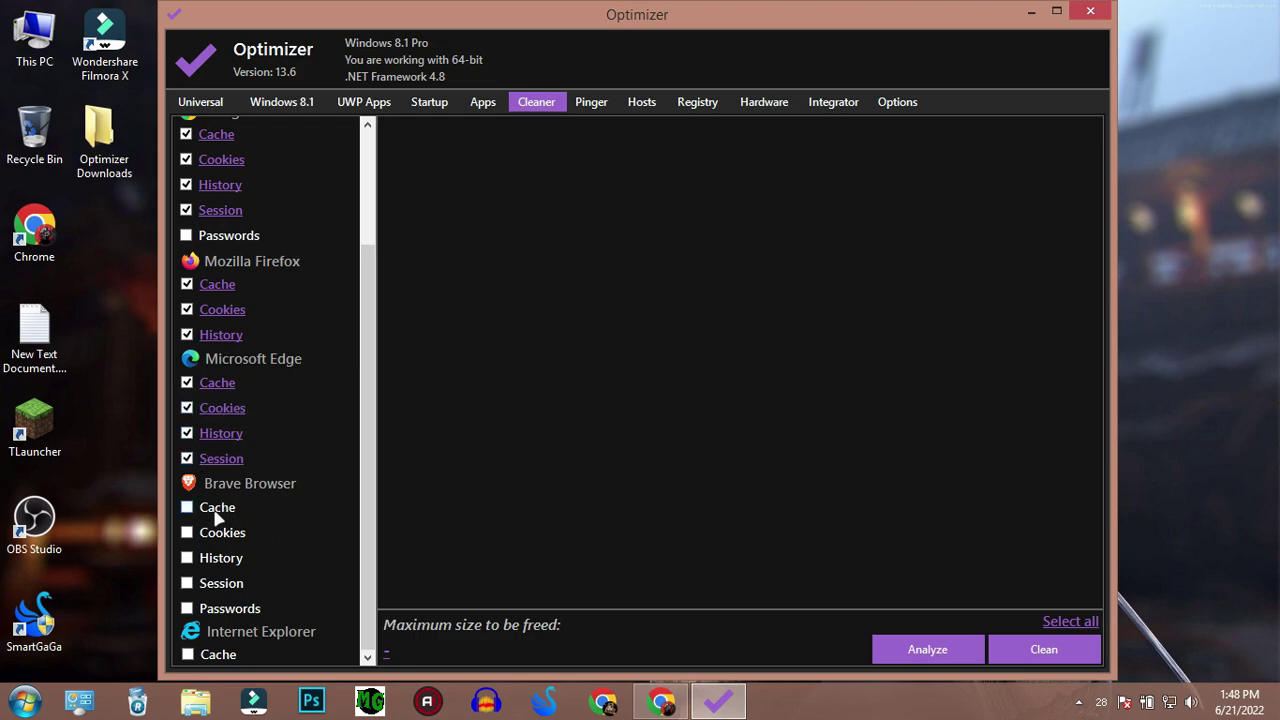
pyautogui.click(187, 458)
pyautogui.click(187, 433)
pyautogui.click(187, 408)
pyautogui.click(187, 382)
pyautogui.click(187, 408)
pyautogui.click(187, 433)
pyautogui.click(187, 458)
pyautogui.click(187, 382)
# Step: Remove Mozilla Firefox's history, cookies and cache from the cleaning selection
pyautogui.click(187, 334)
pyautogui.click(187, 309)
pyautogui.click(187, 284)
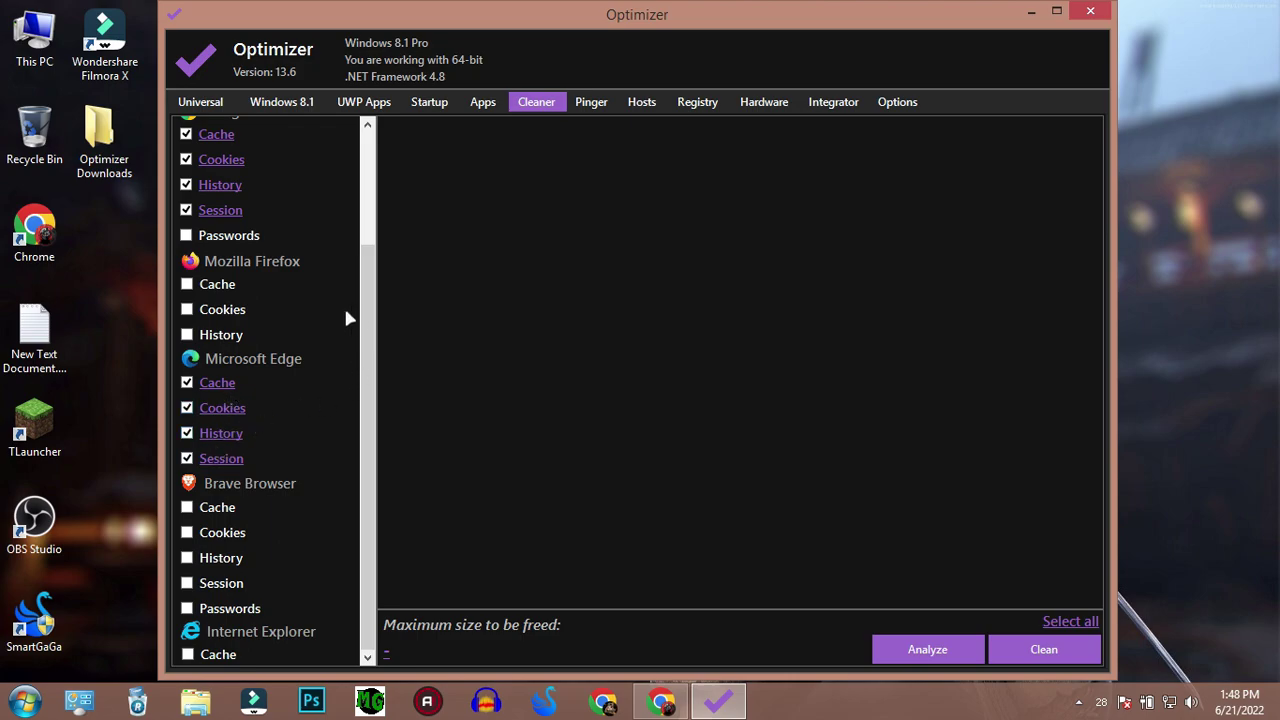
# Step: Analyze the selected cleaning items to calculate how much space can be freed
pyautogui.scroll(1, 371, 300)
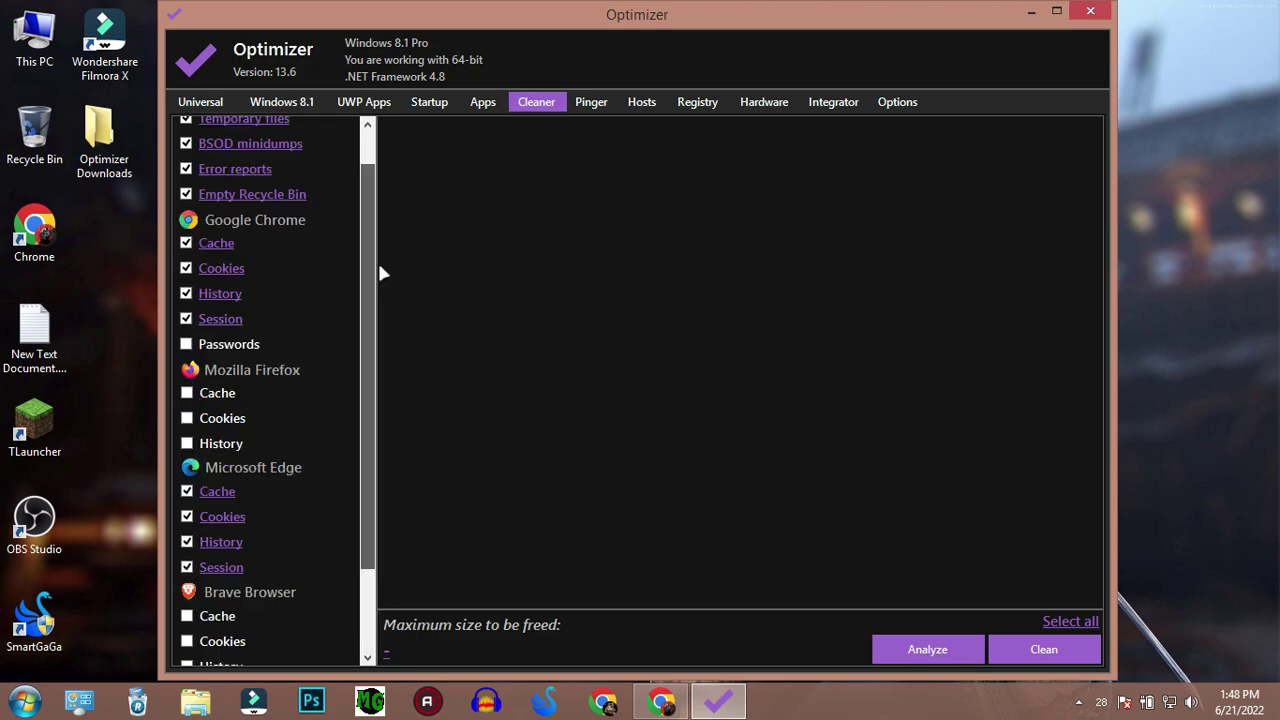
pyautogui.scroll(1, 360, 297)
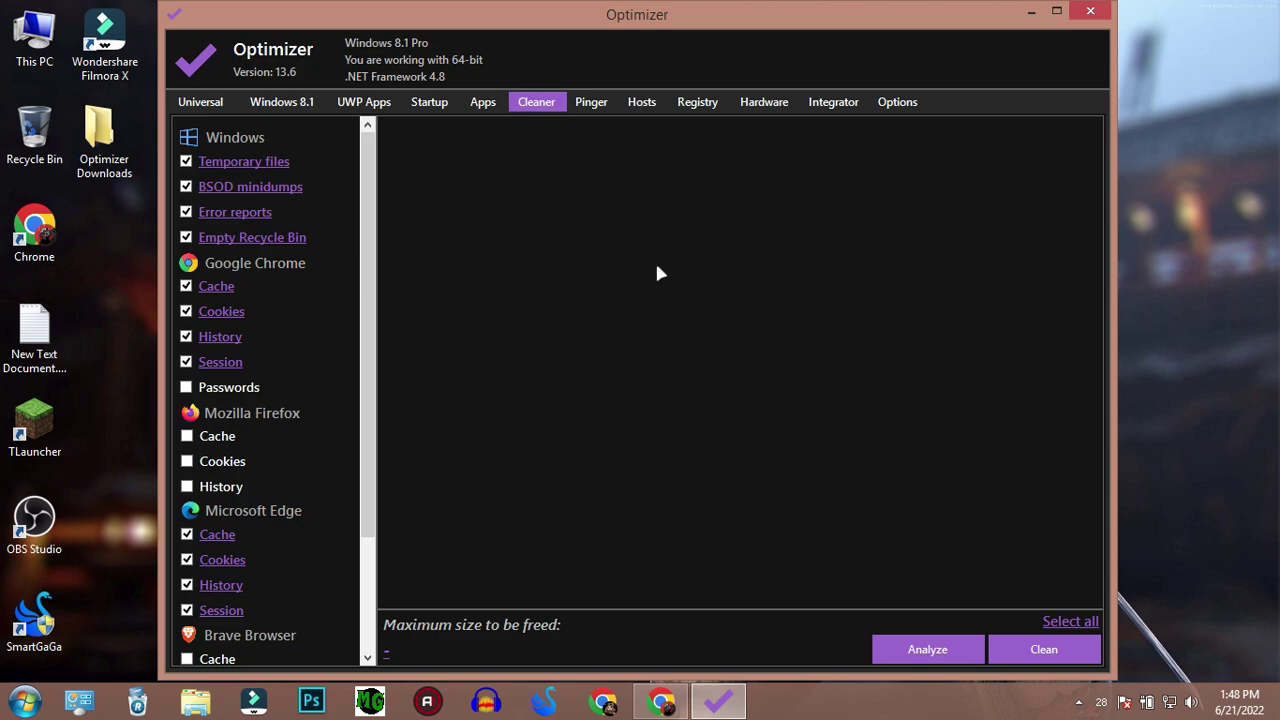
pyautogui.click(928, 649)
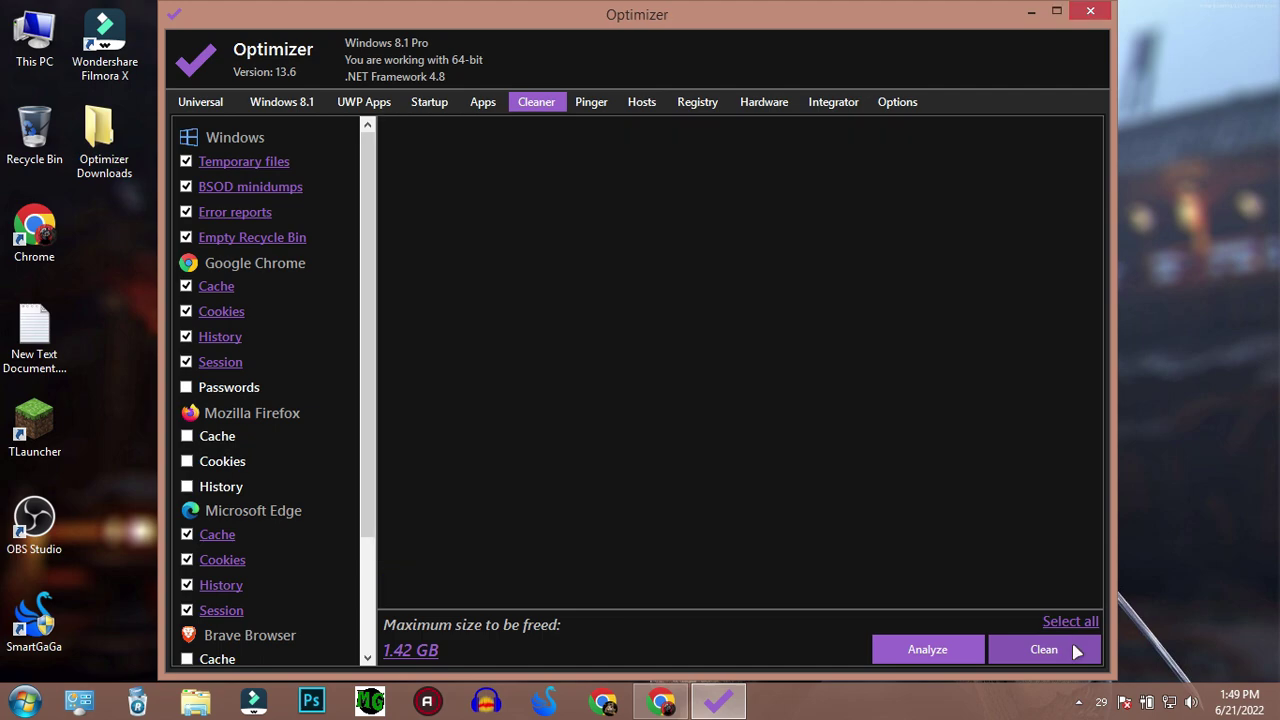
pyautogui.rightClick(1258, 394)
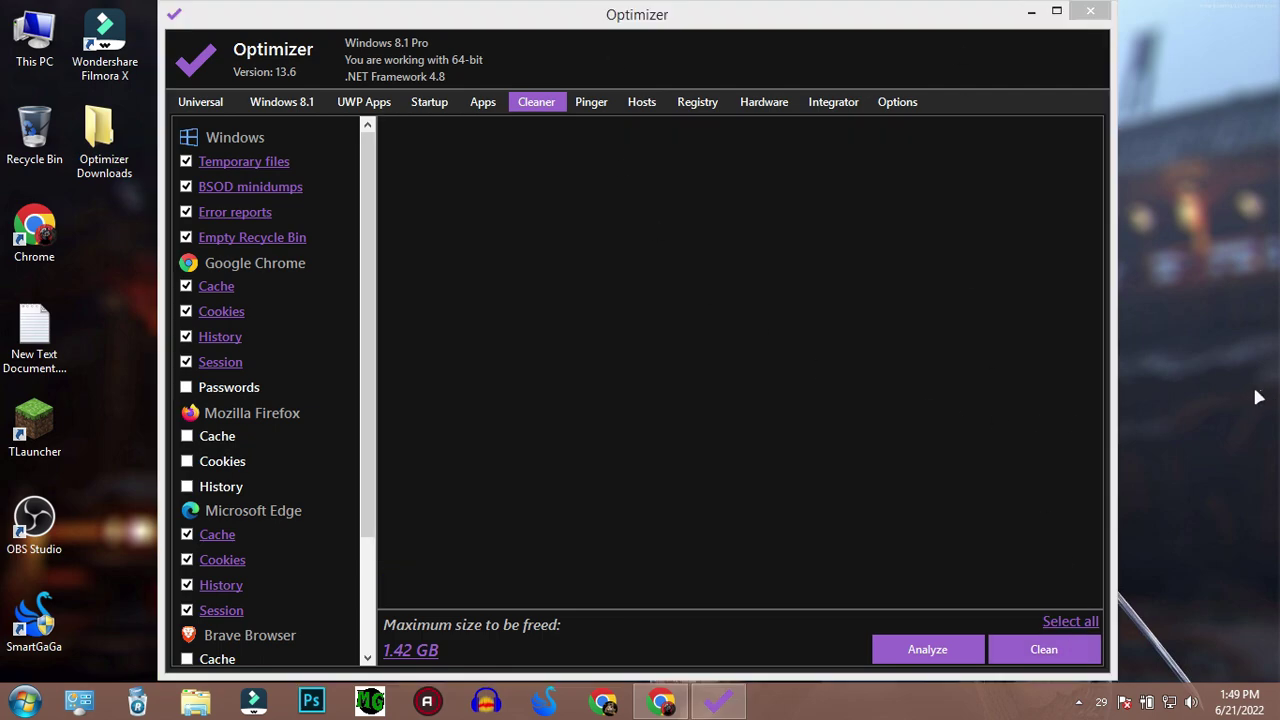
pyautogui.click(1137, 446)
pyautogui.click(763, 437)
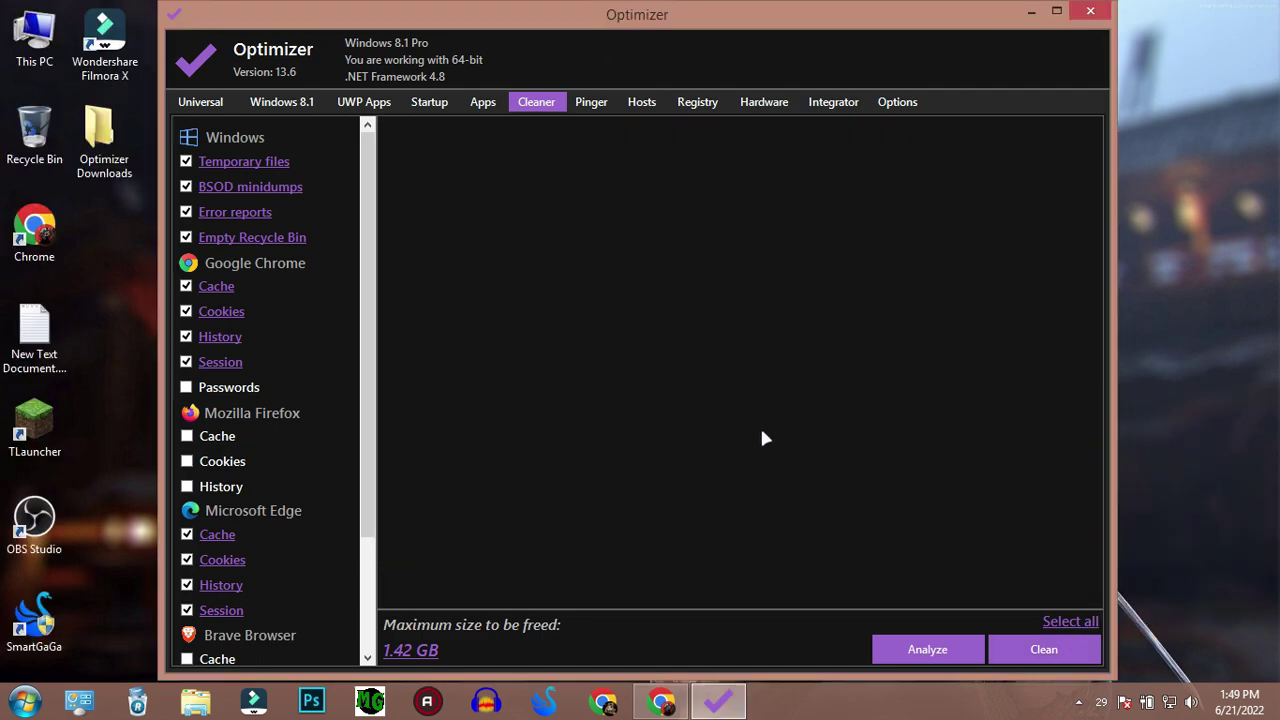
# Step: Look over the Pinger, Hosts and Registry pages, and examine the processor, memory and graphics details on the Hardware page
pyautogui.click(580, 108)
pyautogui.click(642, 102)
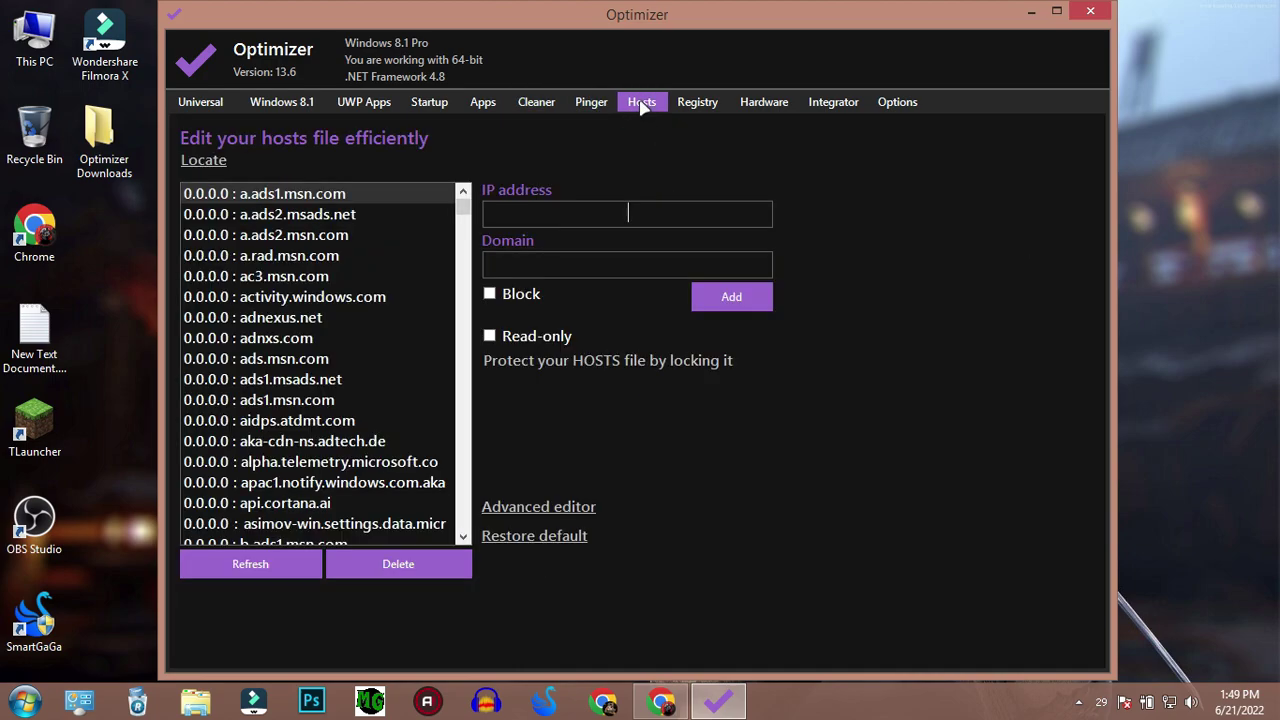
pyautogui.click(695, 104)
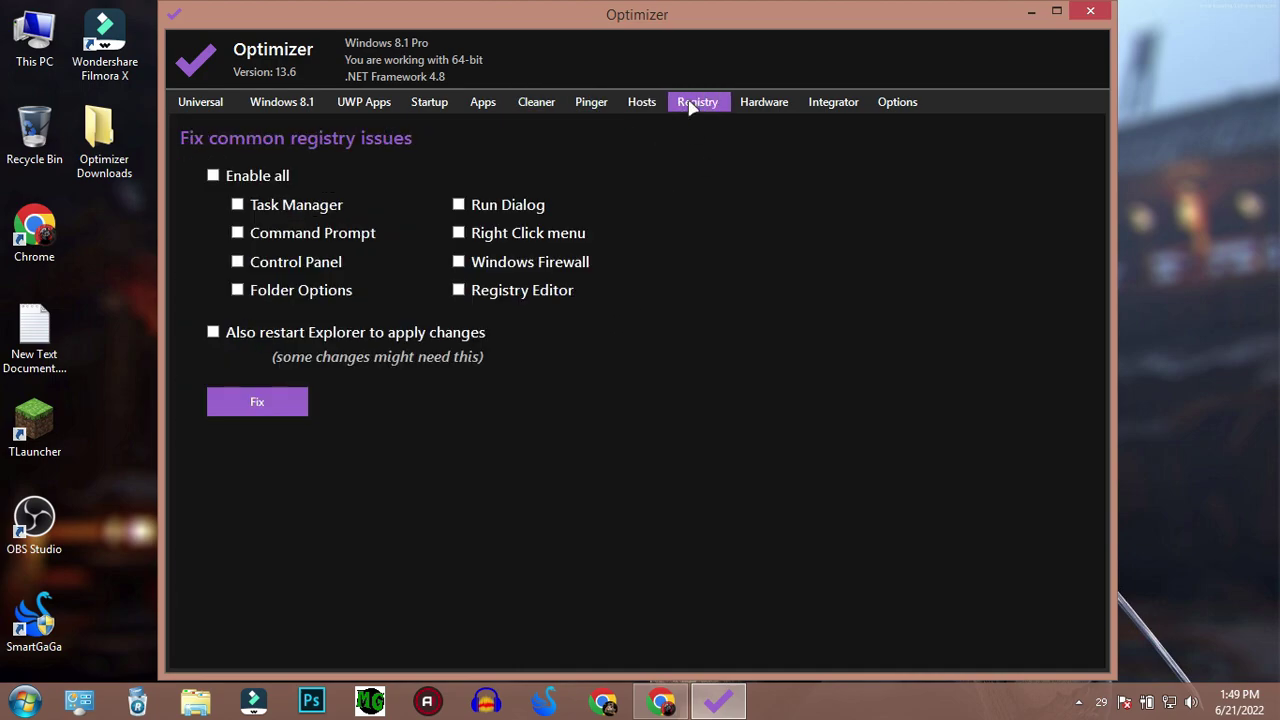
pyautogui.click(763, 103)
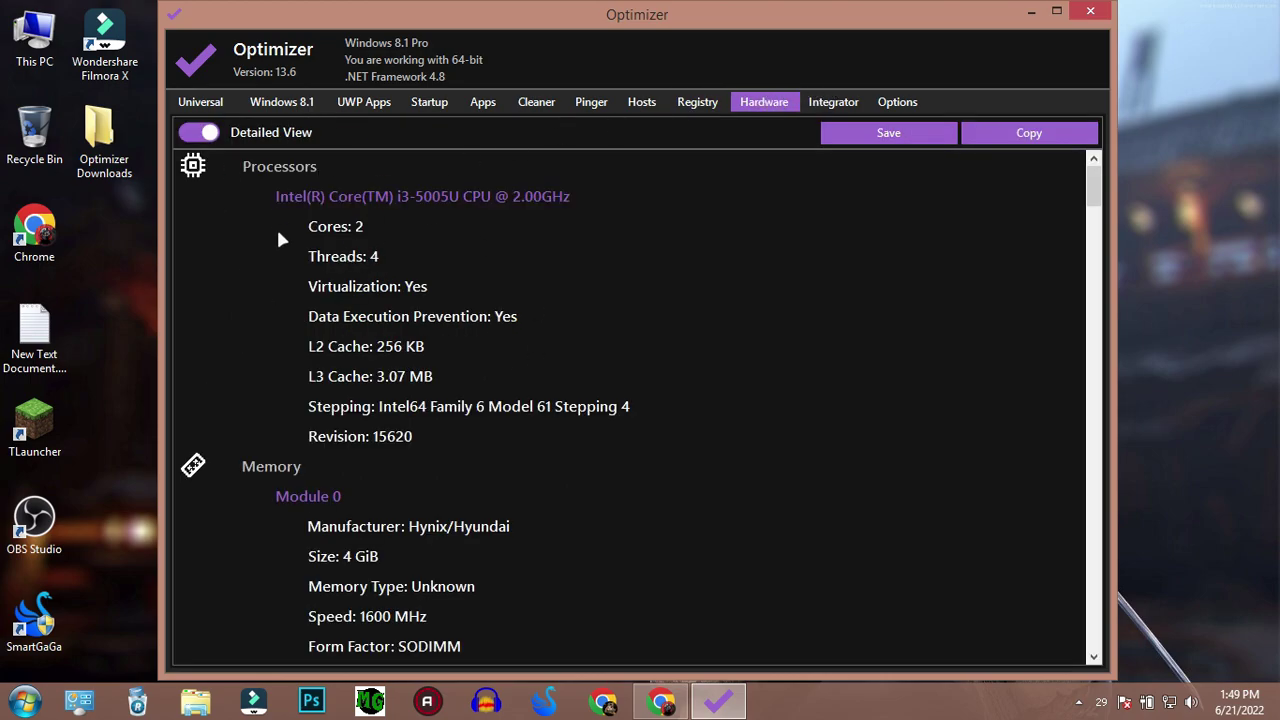
pyautogui.click(285, 466)
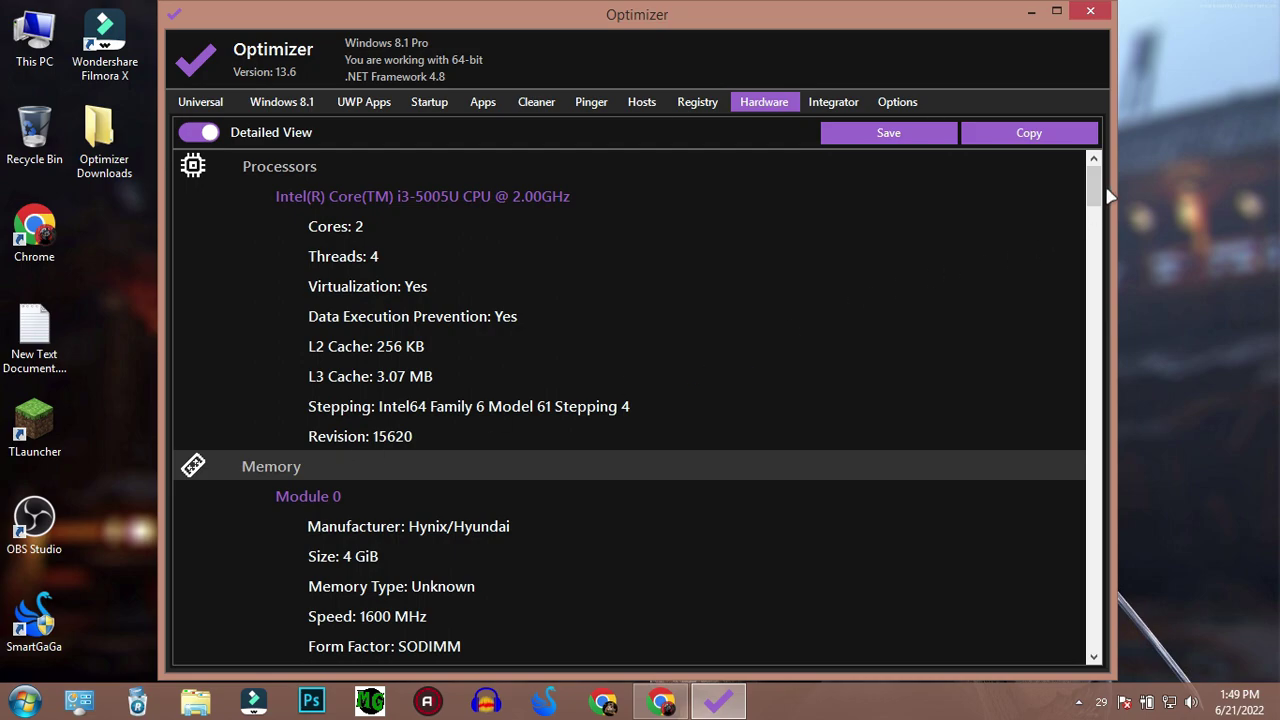
pyautogui.moveTo(1094, 192); pyautogui.dragTo(1094, 236)
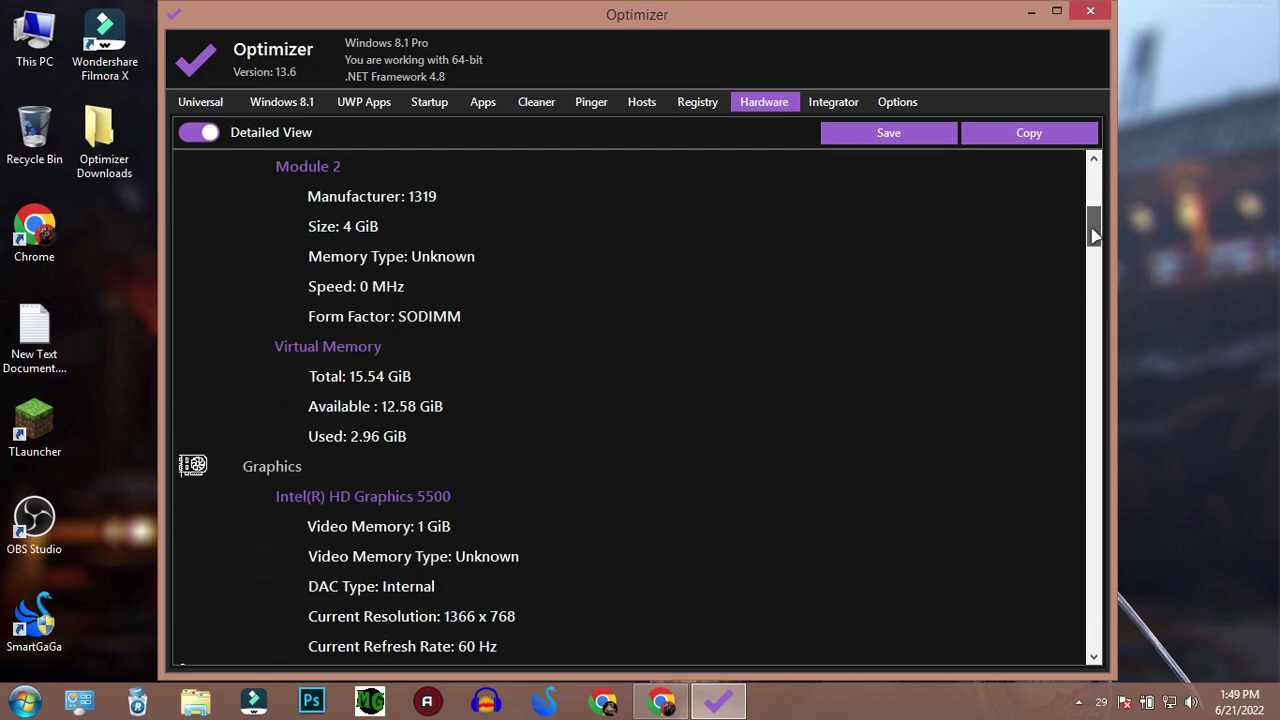
# Step: Preview the Azurite, Silver, Jade and Amber color themes in the program options and set the theme to Ruby
pyautogui.click(825, 104)
pyautogui.click(764, 102)
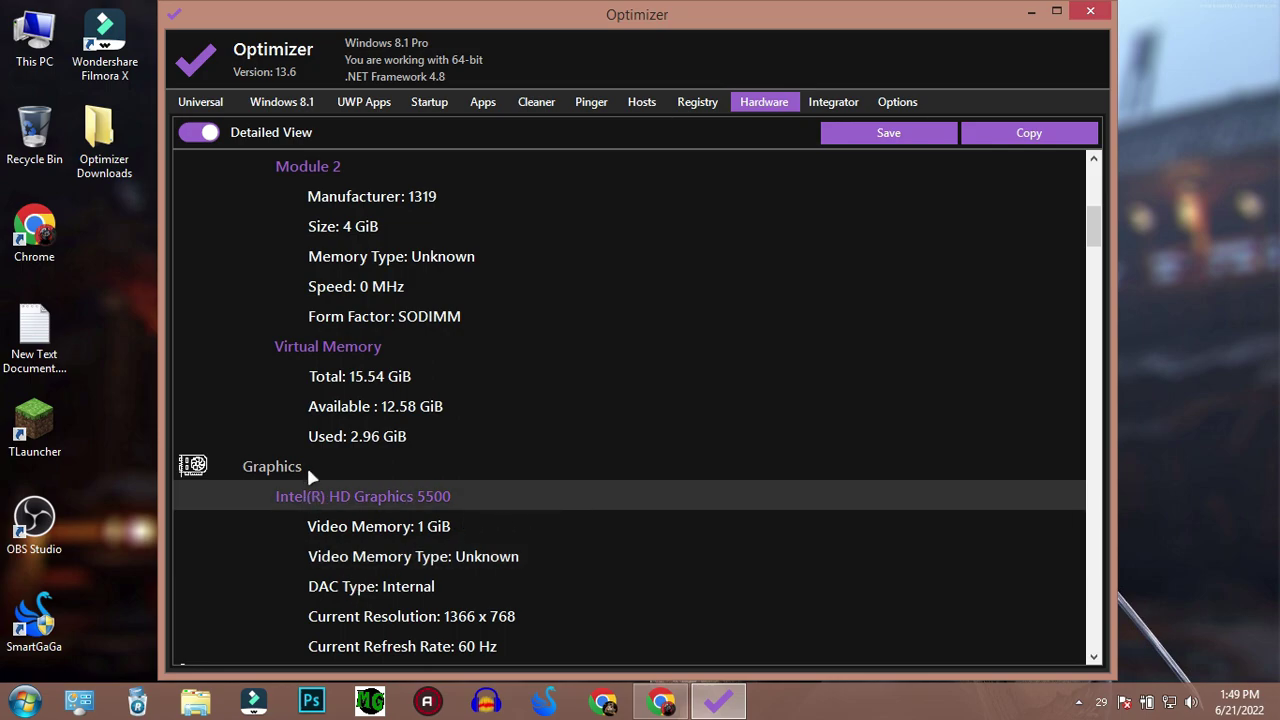
pyautogui.click(830, 108)
pyautogui.click(888, 110)
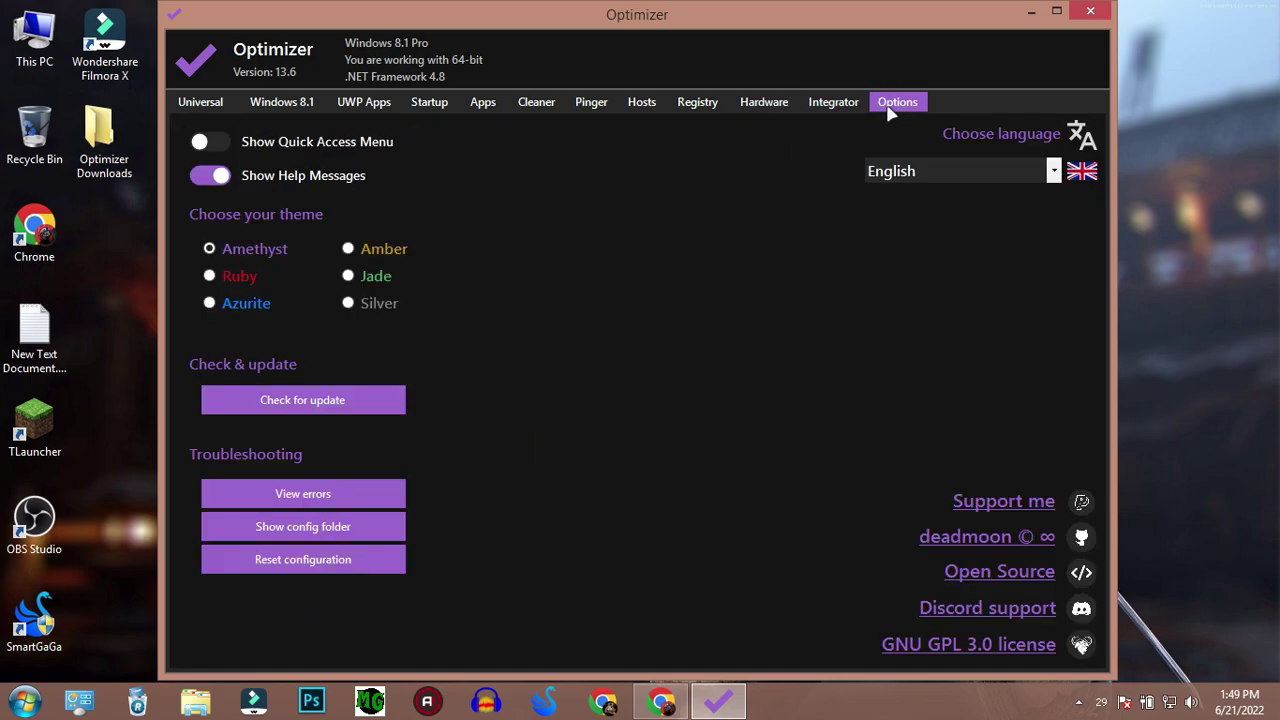
pyautogui.click(223, 303)
pyautogui.click(347, 303)
pyautogui.click(347, 276)
pyautogui.click(347, 248)
pyautogui.click(211, 276)
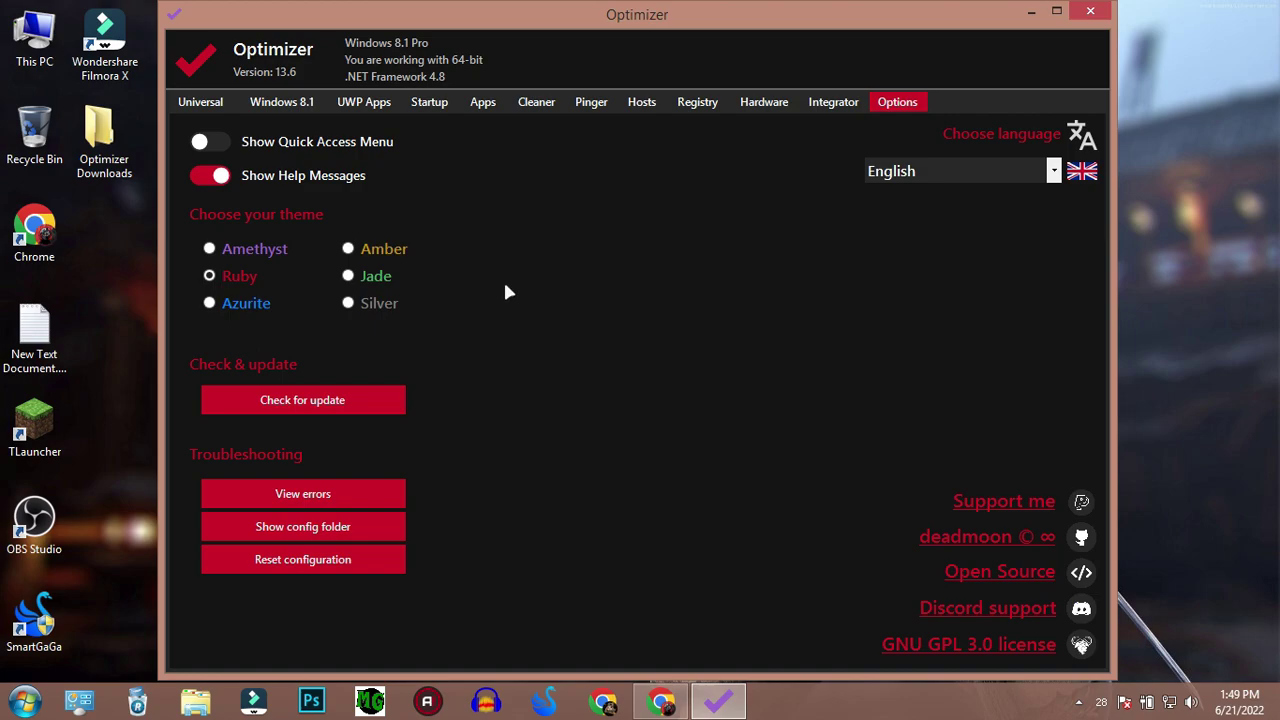
# Step: Review the tweak settings on the Universal and Windows 8.1 pages
pyautogui.click(215, 100)
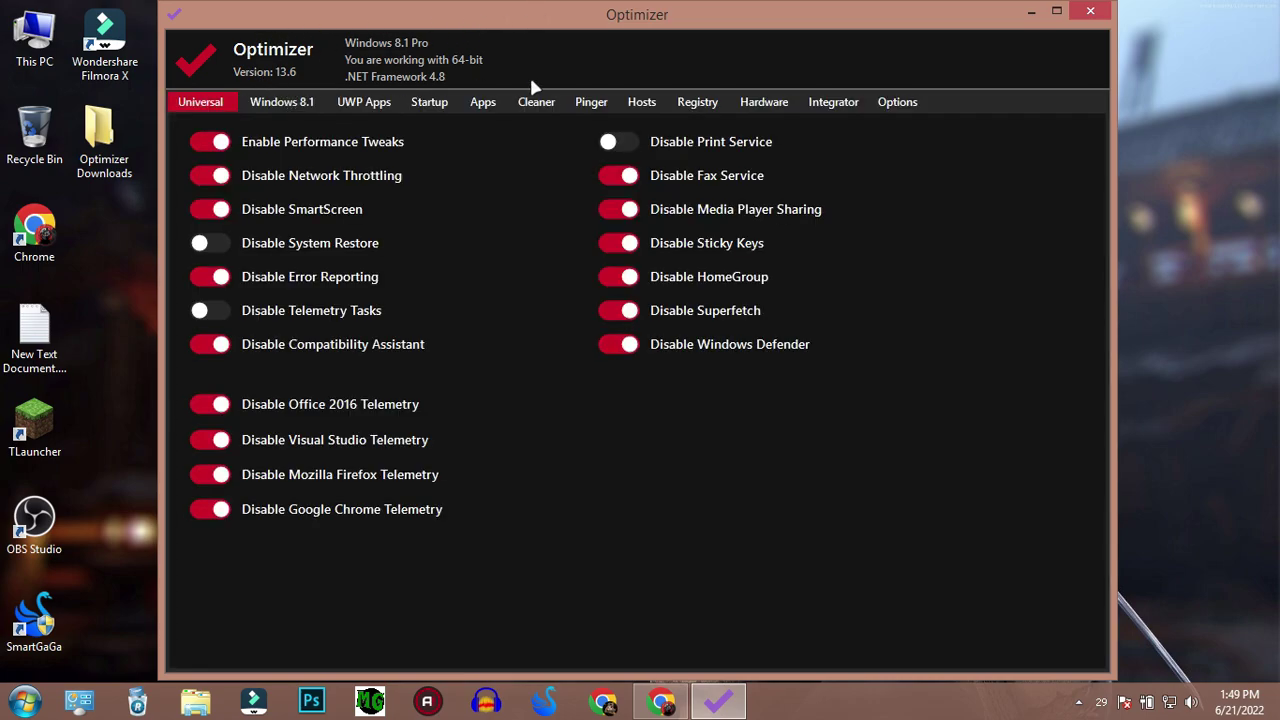
pyautogui.click(285, 103)
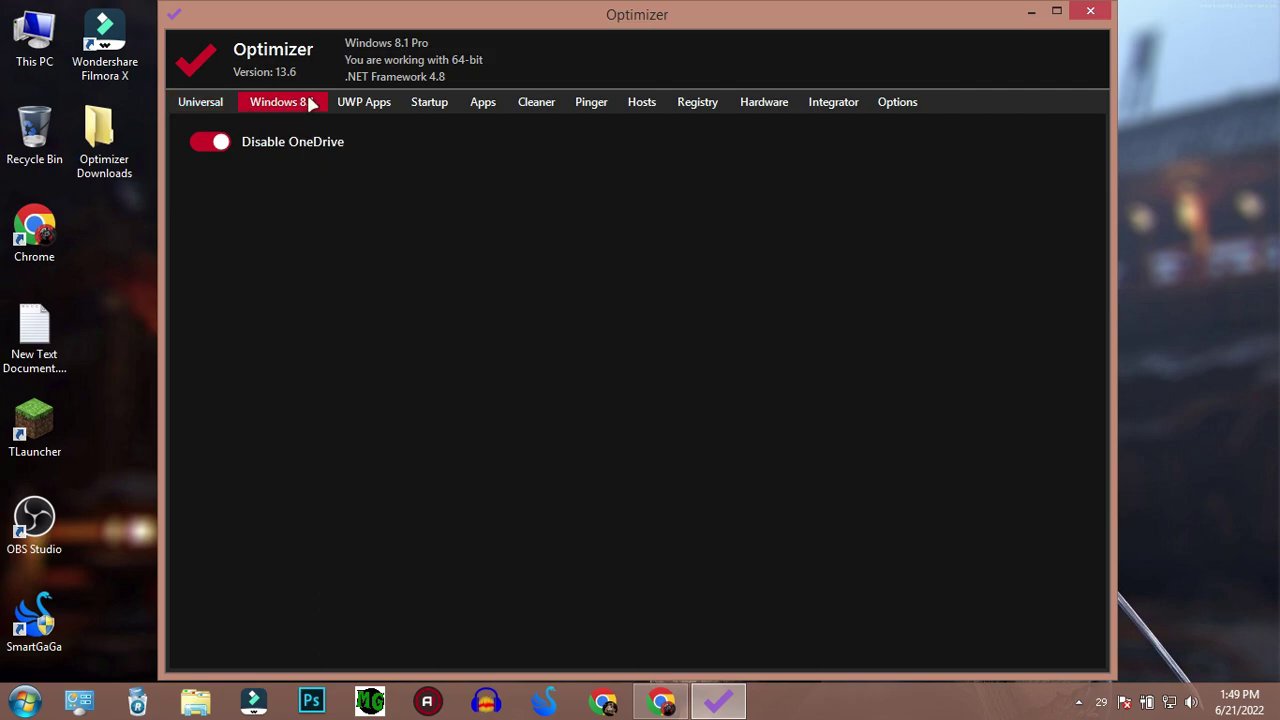
# Step: Switch to Chrome and close the Telegraph download page, keeping the Optimizer GitHub repository open
pyautogui.click(655, 698)
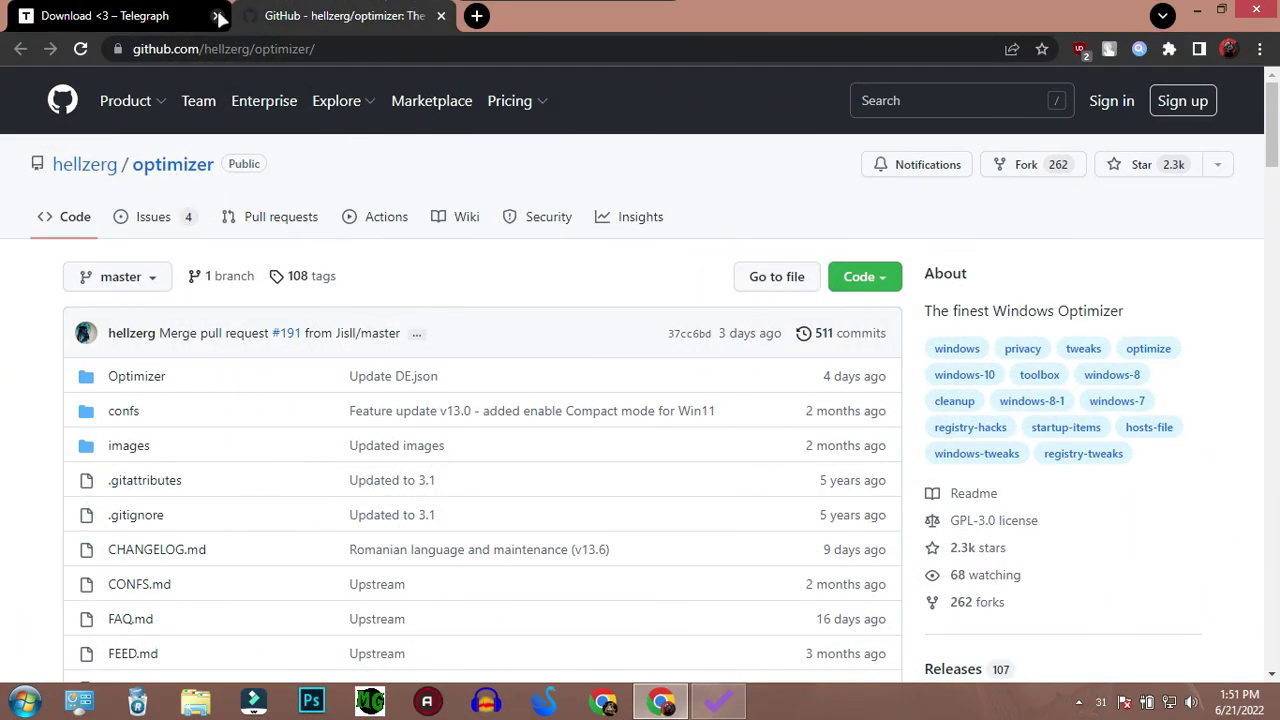
pyautogui.click(217, 15)
pyautogui.moveTo(89, 172)
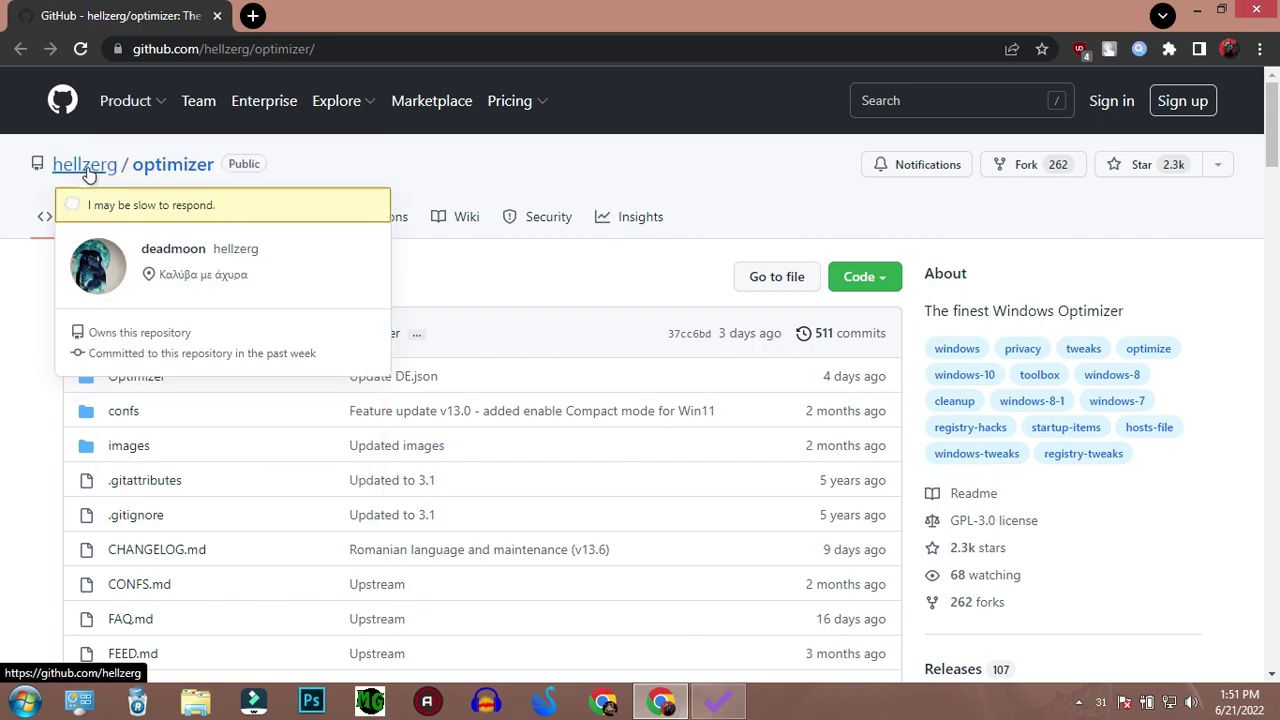
# Step: Look over the Optimizer GitHub repository and its README's download section, and close Chrome
pyautogui.click(717, 700)
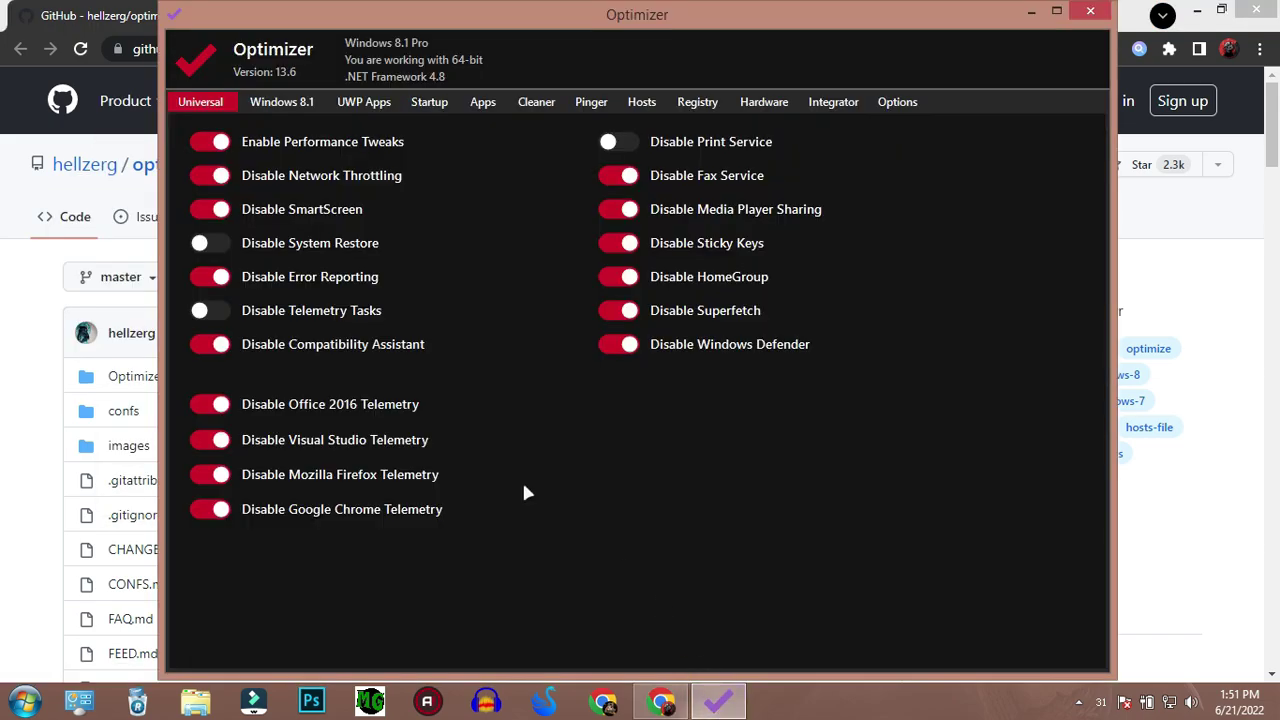
pyautogui.click(10, 176)
pyautogui.moveTo(138, 163); pyautogui.dragTo(50, 150)
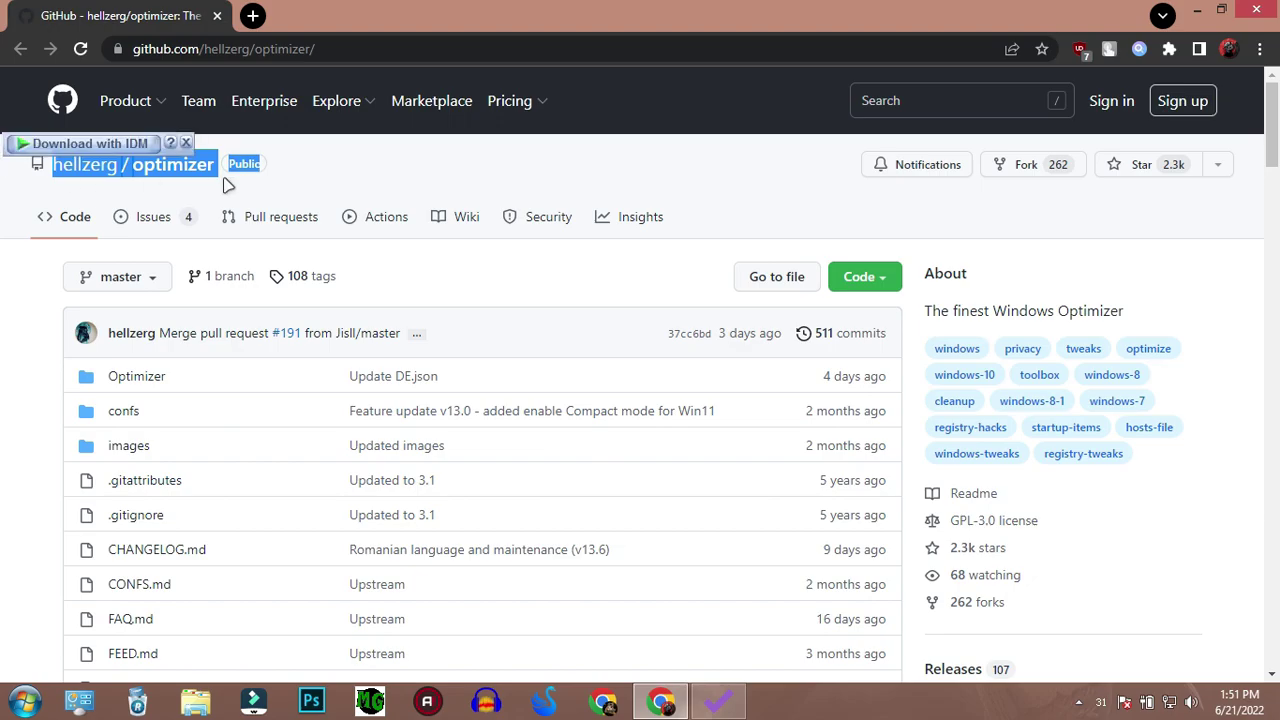
pyautogui.scroll(-15, 423, 331)
pyautogui.scroll(3, 450, 335)
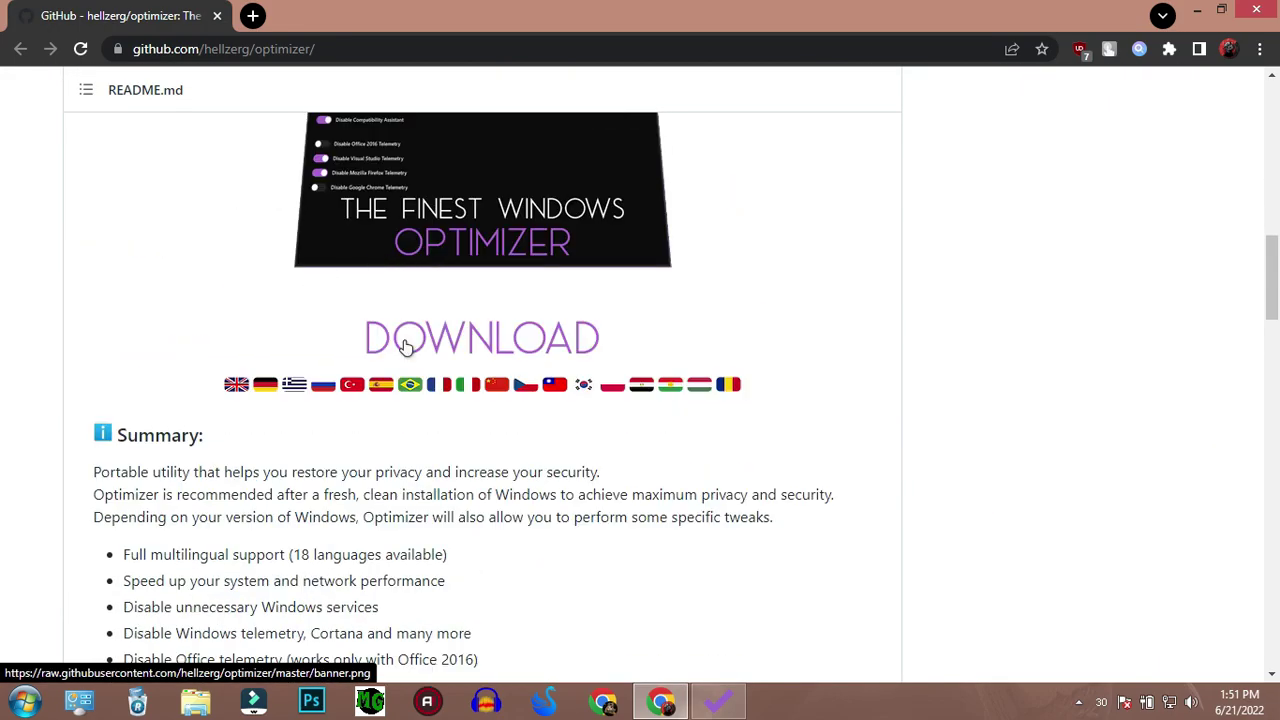
pyautogui.scroll(12, 646, 400)
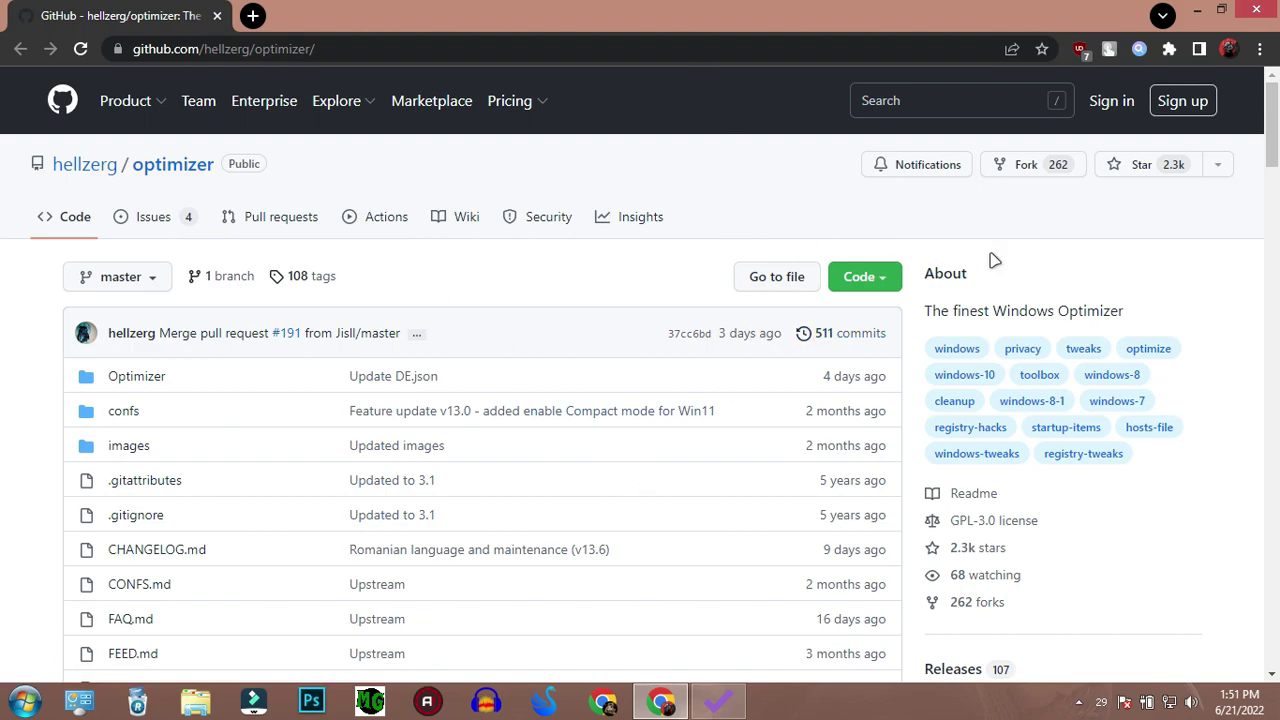
pyautogui.scroll(-2, 991, 257)
pyautogui.click(1252, 10)
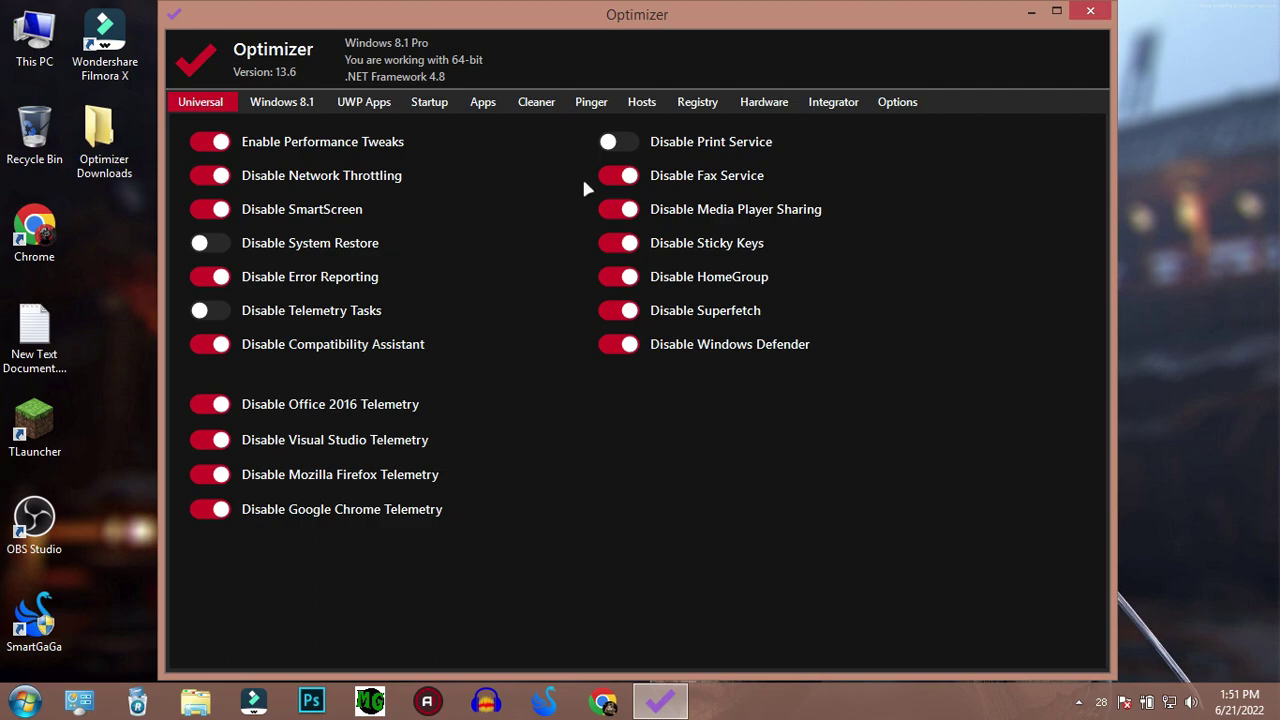
# Step: Reposition the Optimizer window on the desktop and close the program
pyautogui.moveTo(473, 28); pyautogui.dragTo(504, 53)
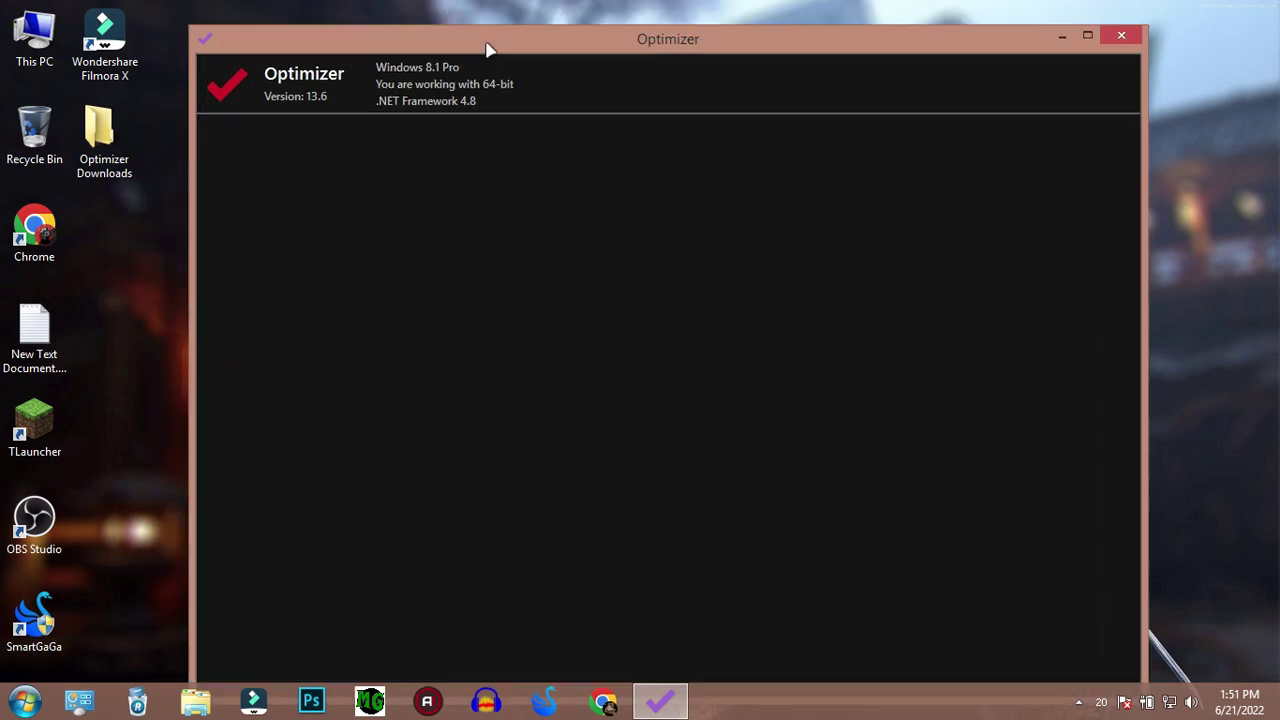
pyautogui.moveTo(798, 57); pyautogui.dragTo(780, 33)
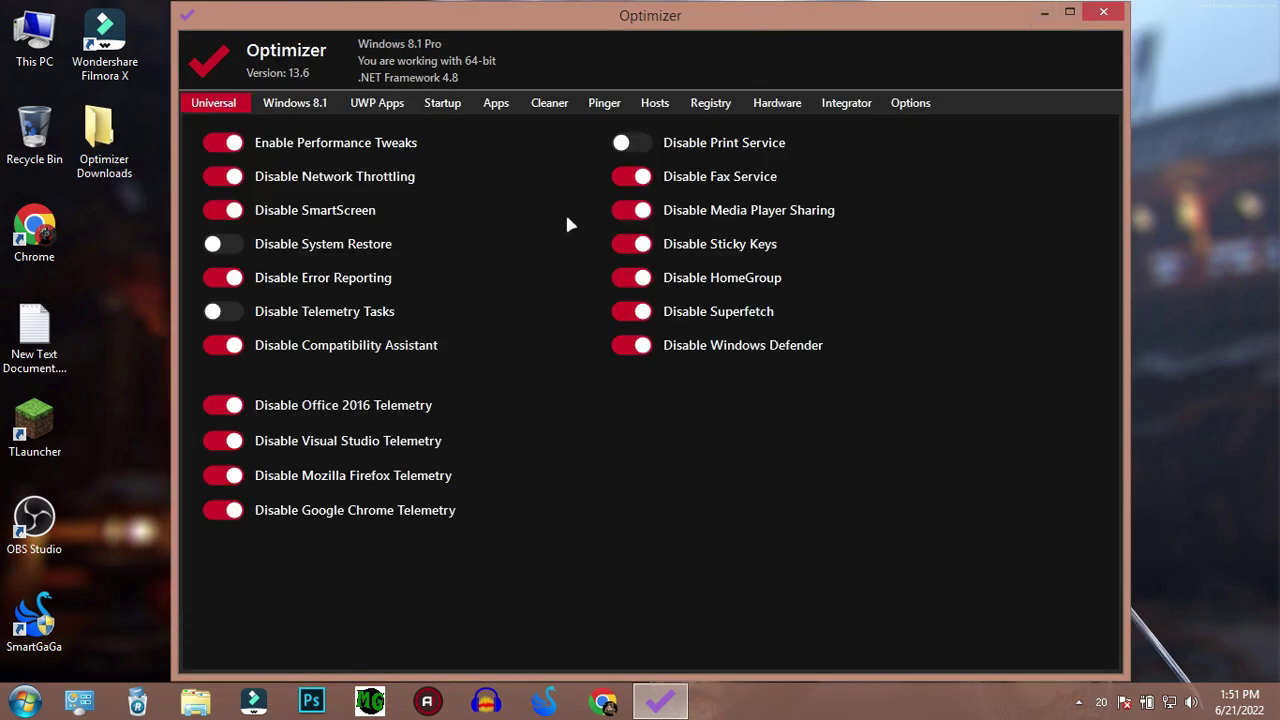
pyautogui.click(1103, 10)
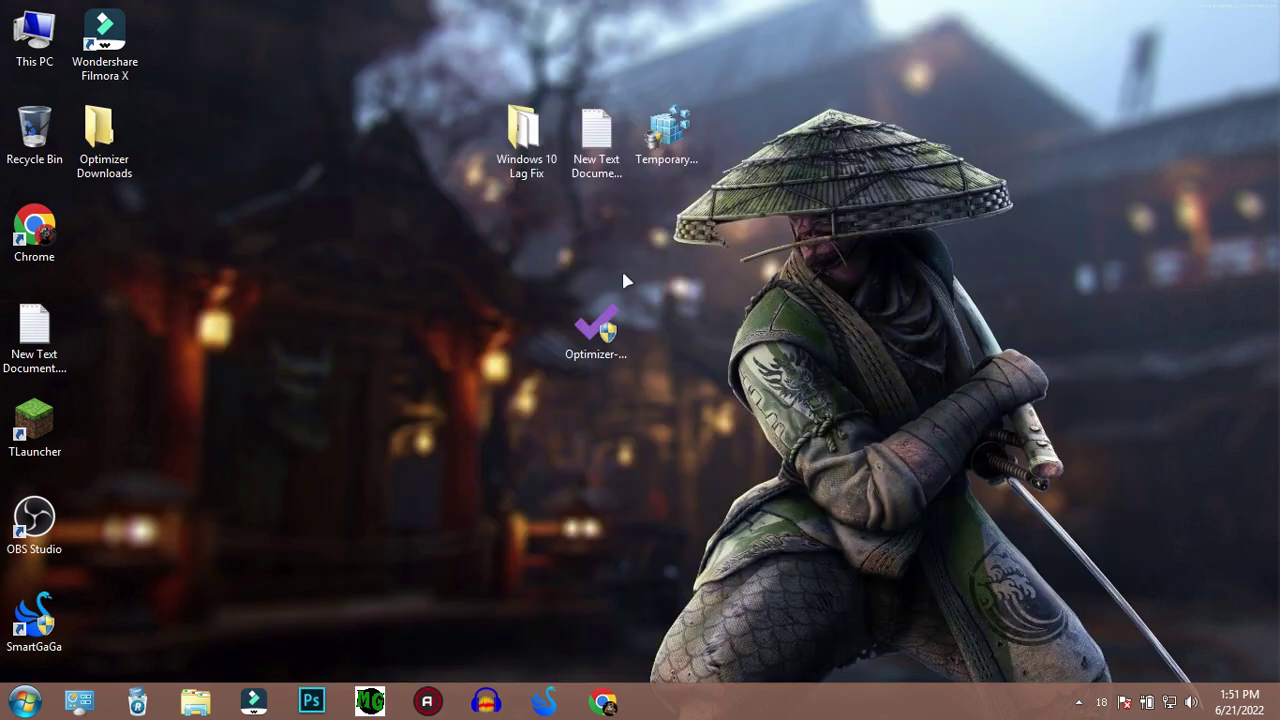
# Step: Place Optimizer-13.6.exe beside the Chrome icon on the desktop and relaunch it, allowing it to make changes to the computer
pyautogui.moveTo(598, 328); pyautogui.dragTo(104, 250)
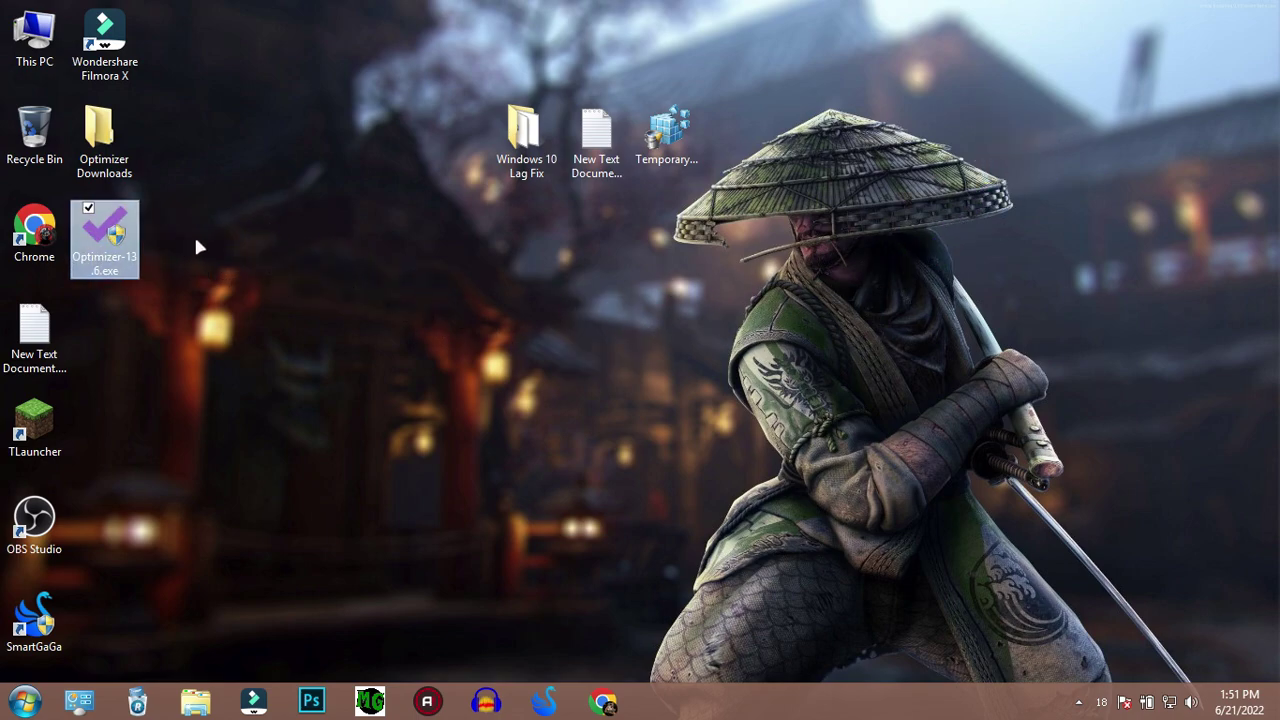
pyautogui.doubleClick(100, 240)
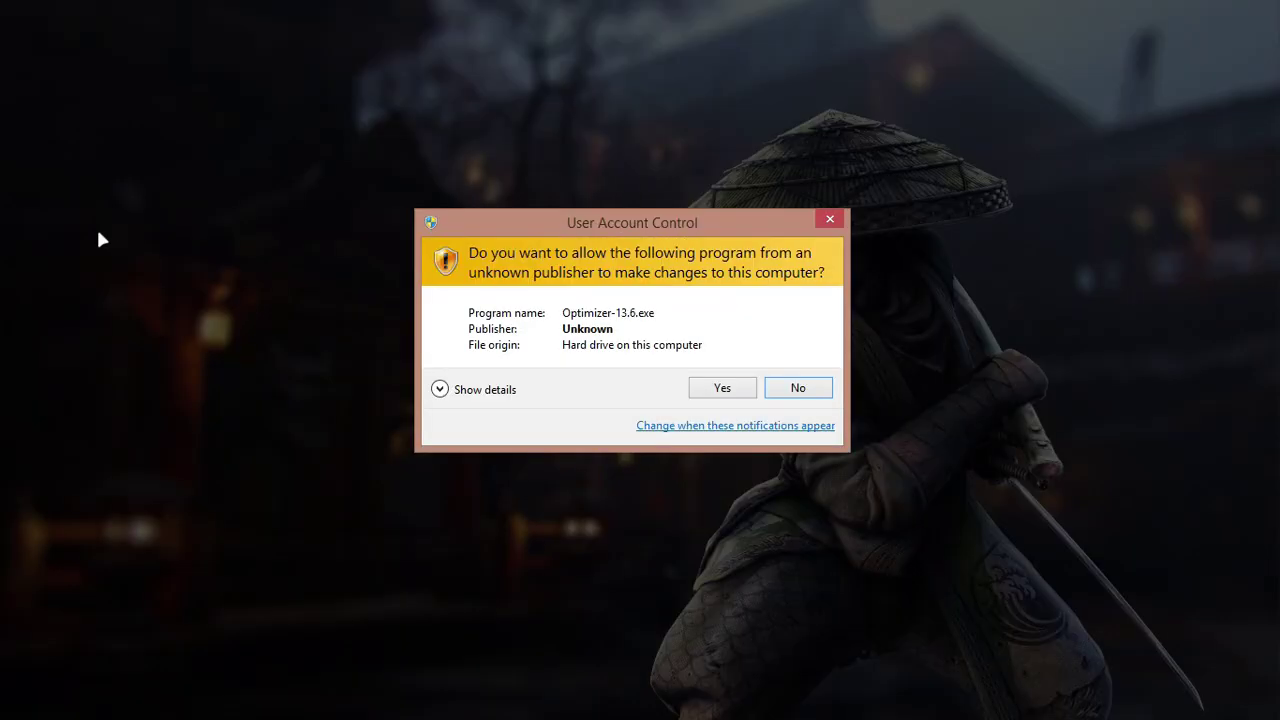
pyautogui.click(710, 390)
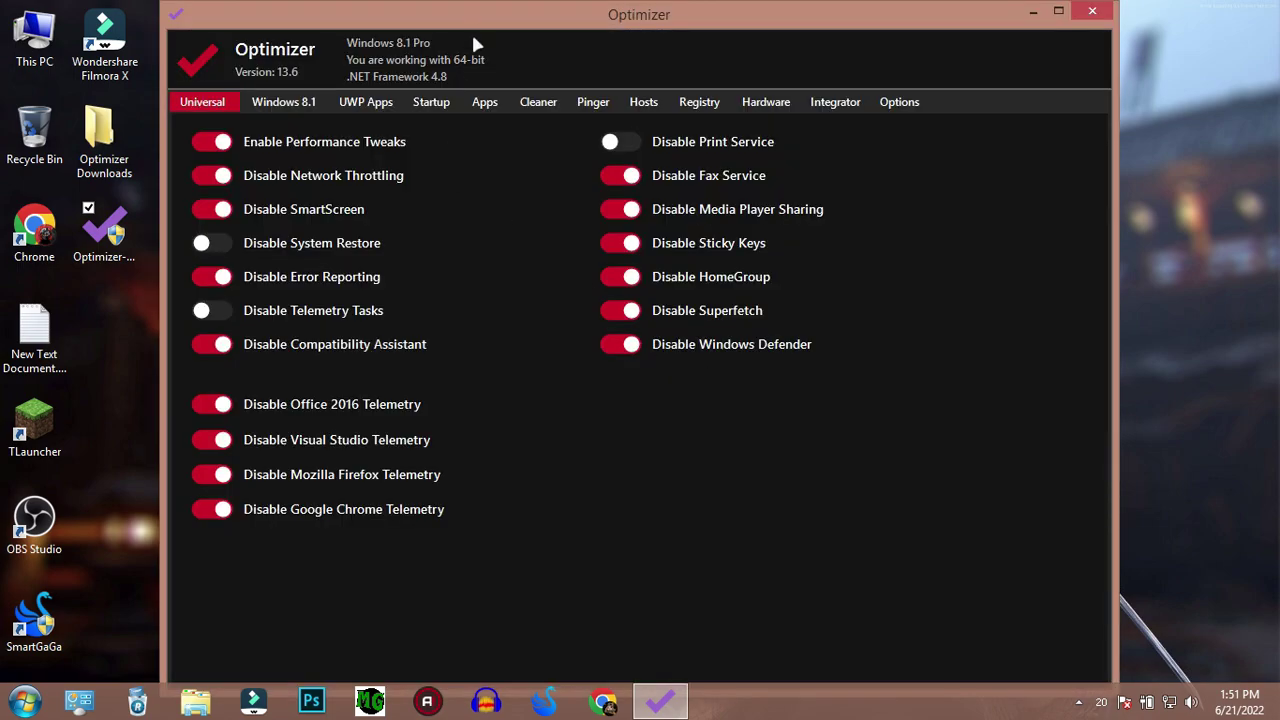
# Step: Look at the cleaning options on the Cleaner page and close Optimizer
pyautogui.click(538, 101)
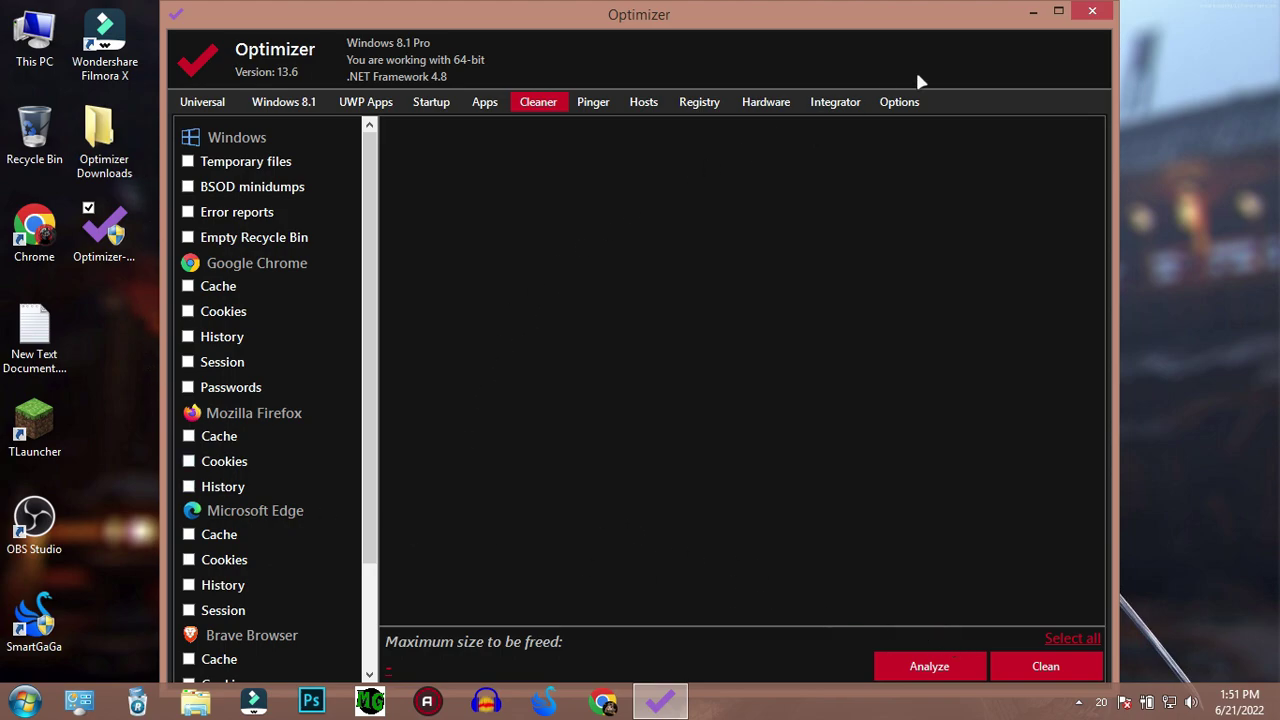
pyautogui.click(1104, 15)
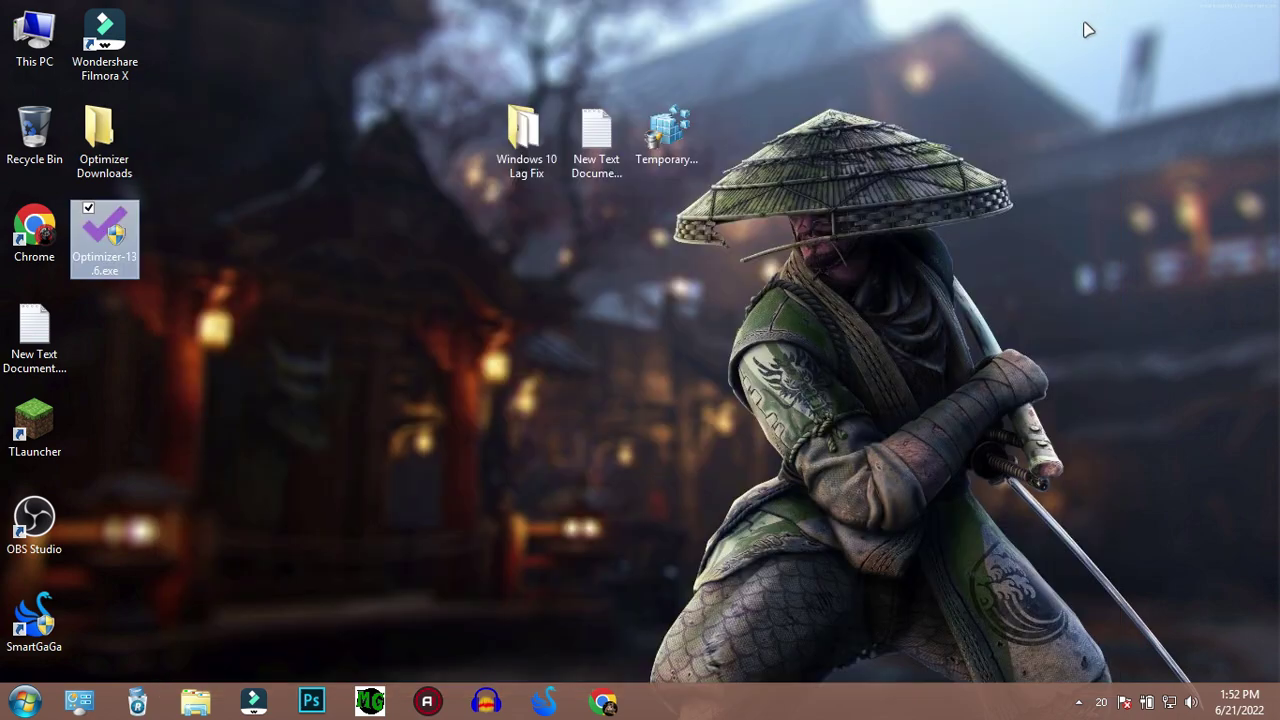
pyautogui.rightClick(972, 700)
pyautogui.click(770, 535)
pyautogui.moveTo(705, 212); pyautogui.dragTo(625, 618)
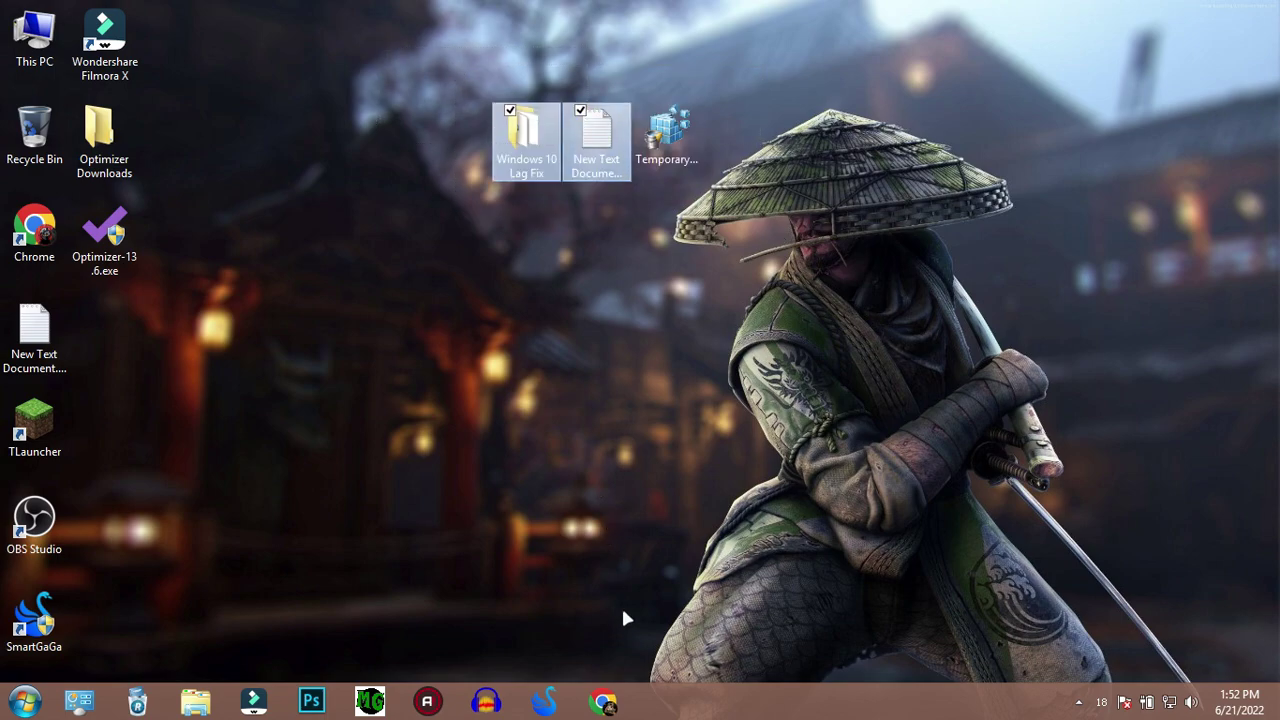
pyautogui.rightClick(284, 331)
pyautogui.click(322, 384)
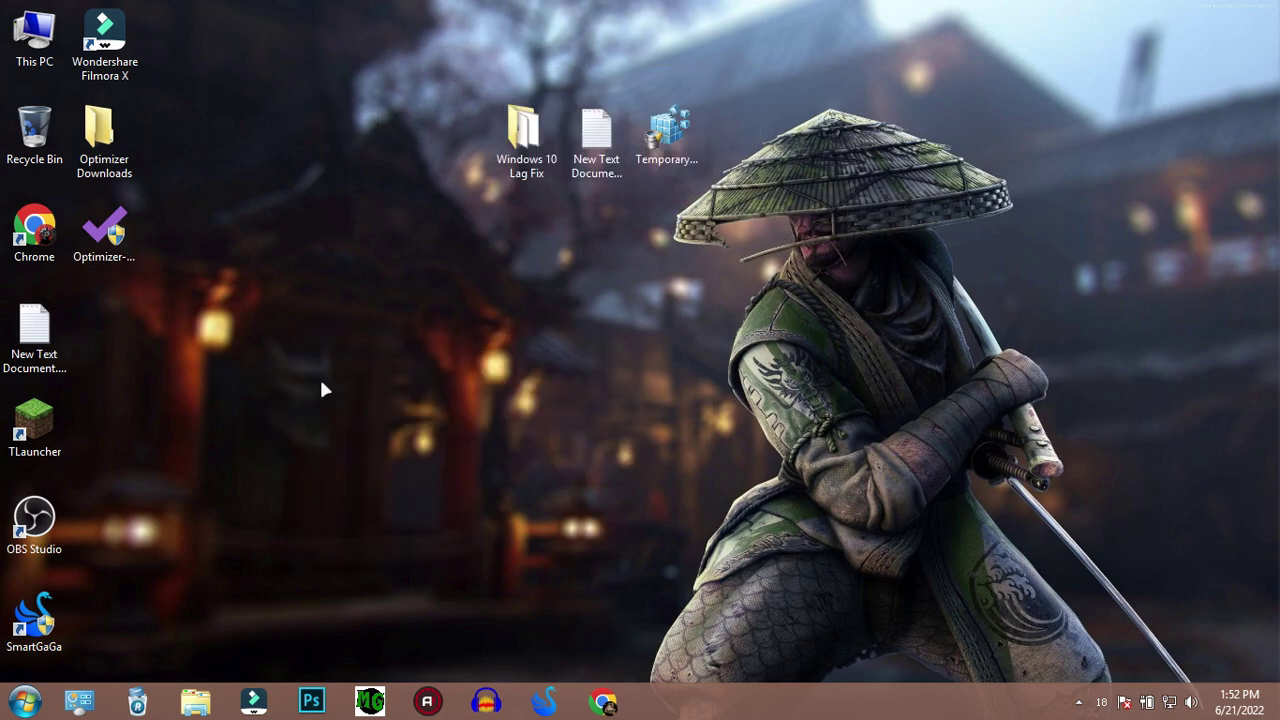
# Step: Move Optimizer-13.6.exe next to the Temporary registry file on the desktop and clear the selection
pyautogui.moveTo(104, 230); pyautogui.dragTo(735, 143)
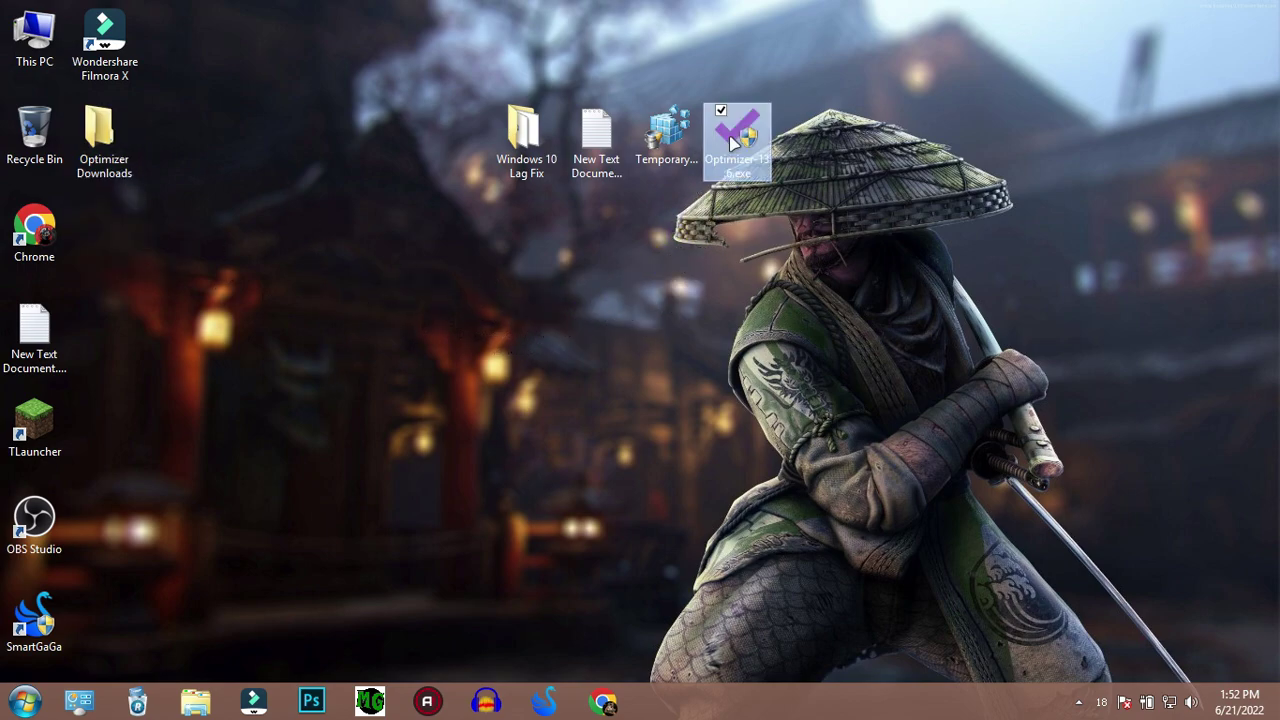
pyautogui.click(305, 252)
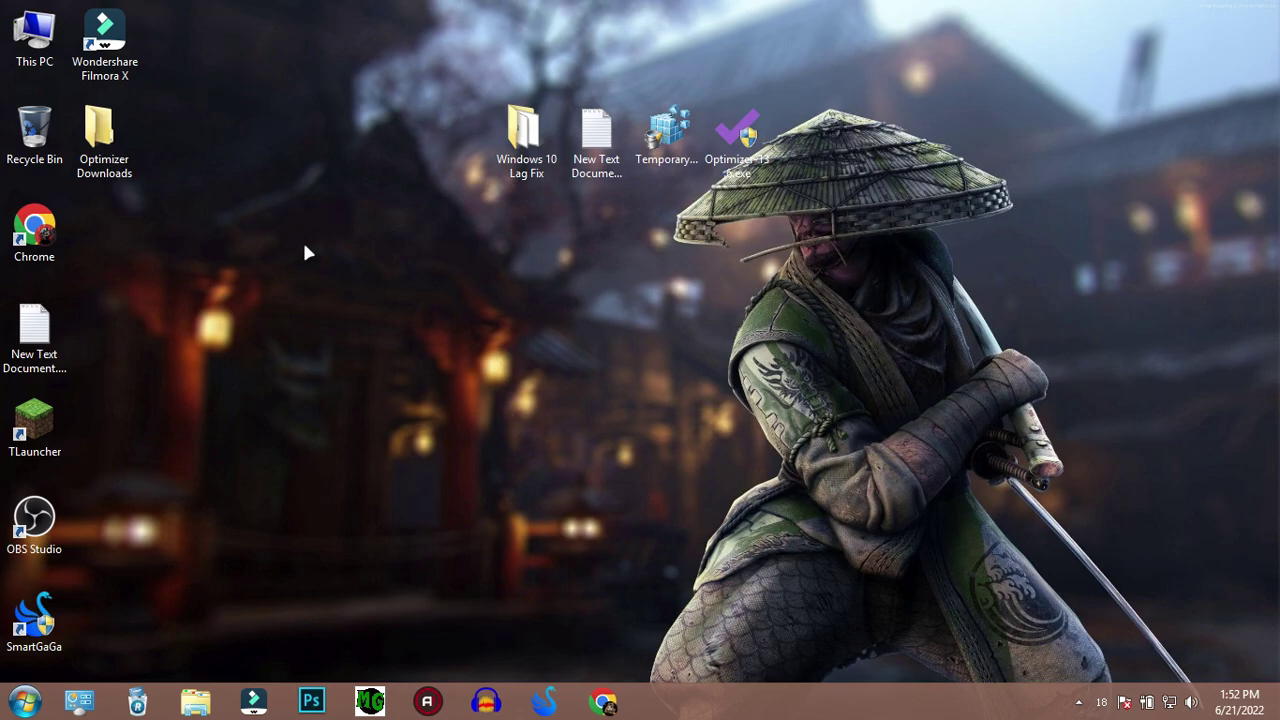